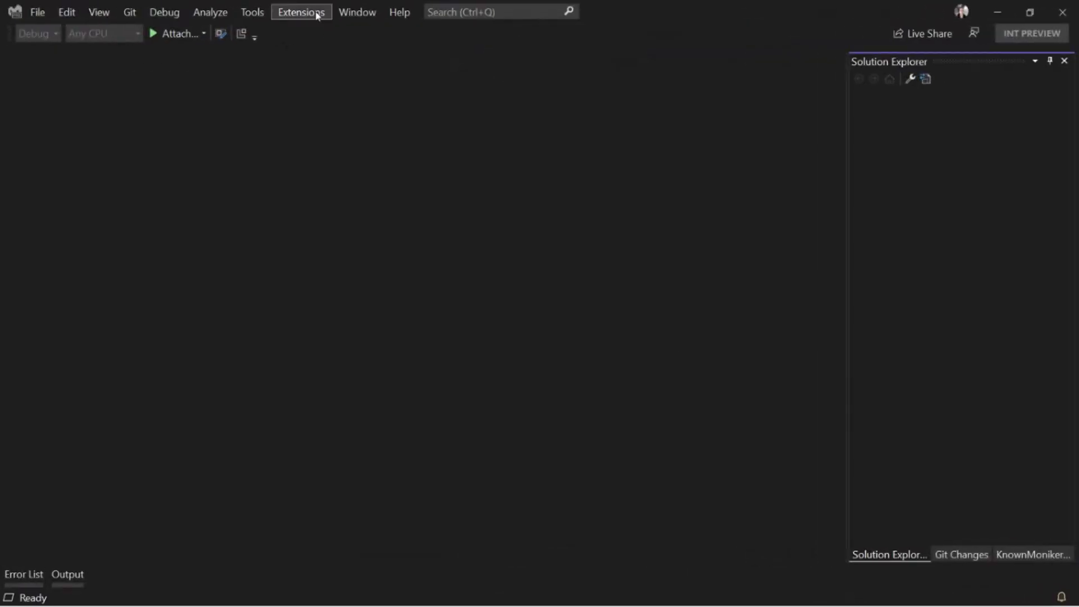
Search Manage Extensions online for 'extensibility essentials', review the pack, then clear the search
click(317, 14)
click(300, 31)
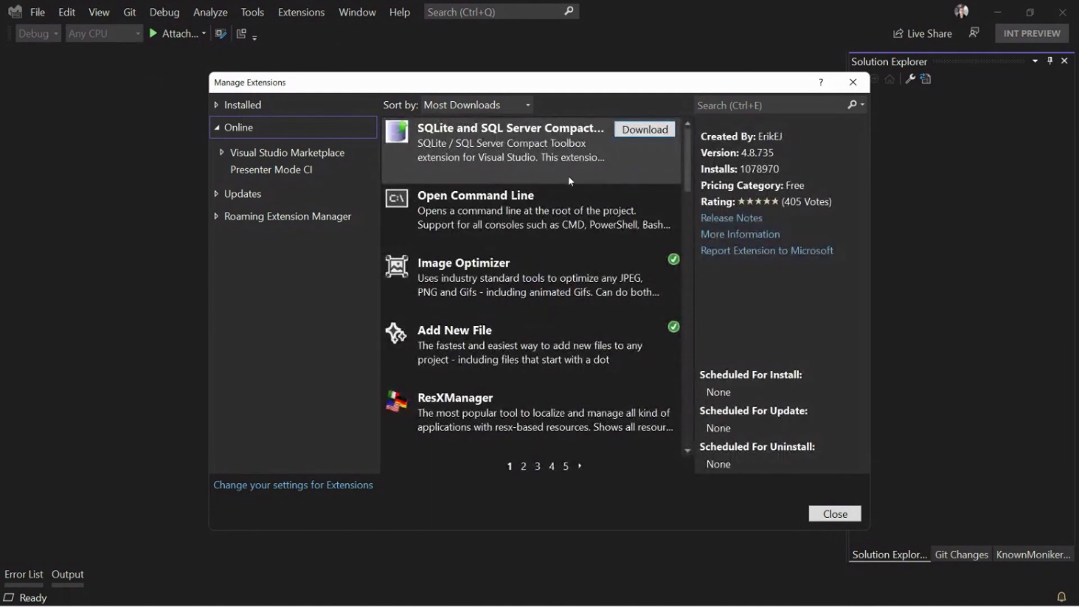
click(732, 109)
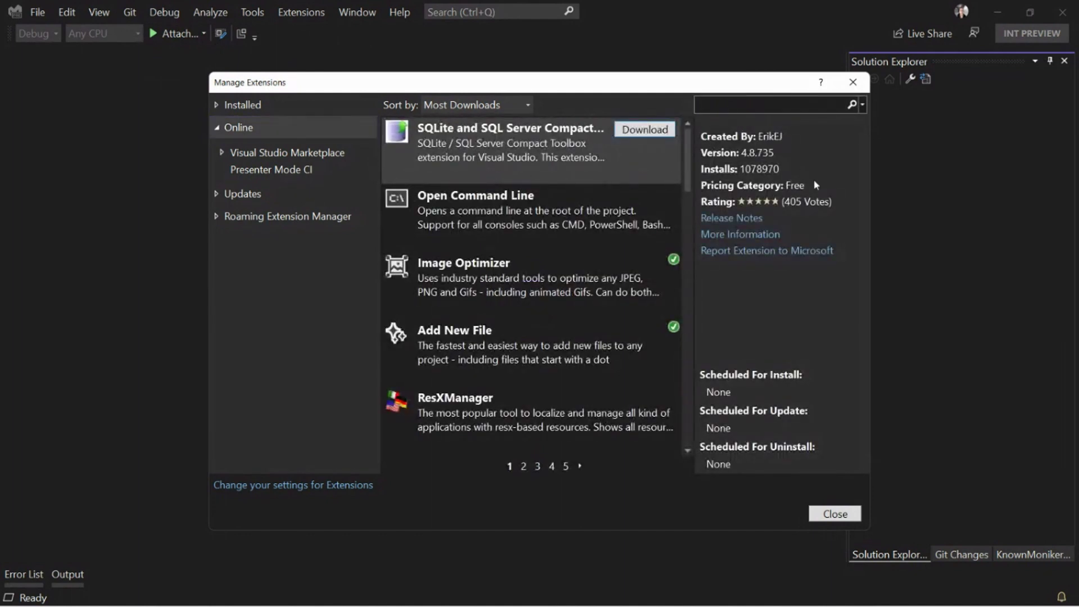
text(extensibility essentials)
key(Return)
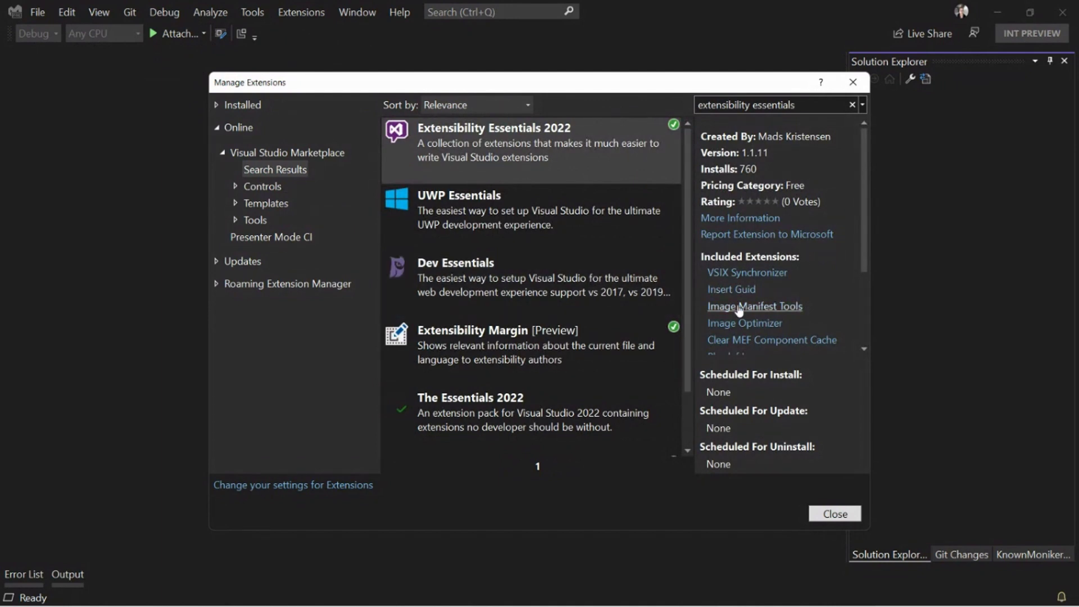
scroll(796, 308, down, 1)
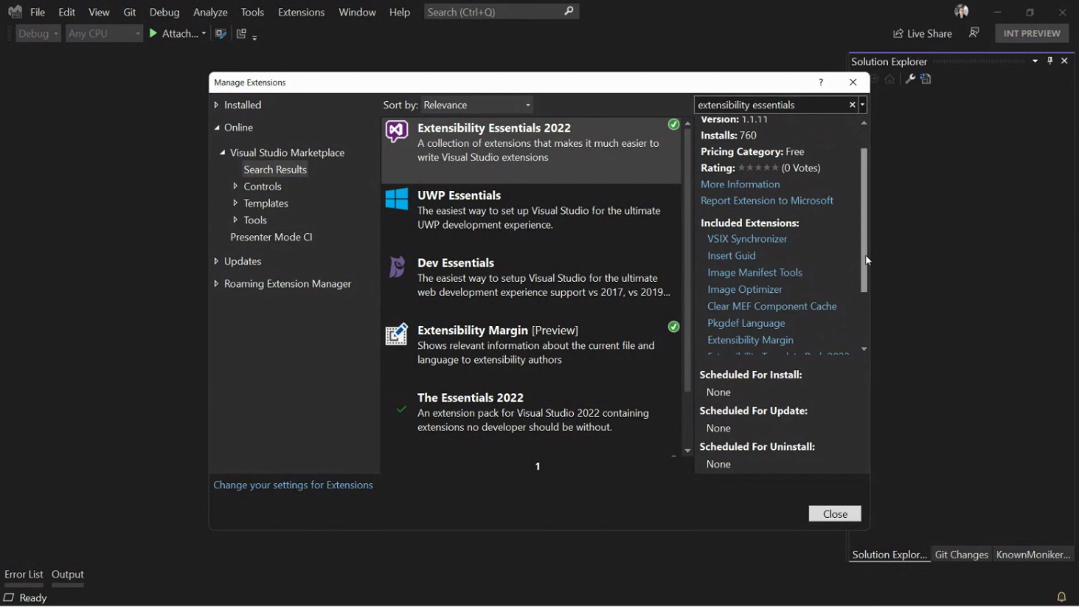
drag(864, 261, 866, 307)
scroll(866, 306, up, 3)
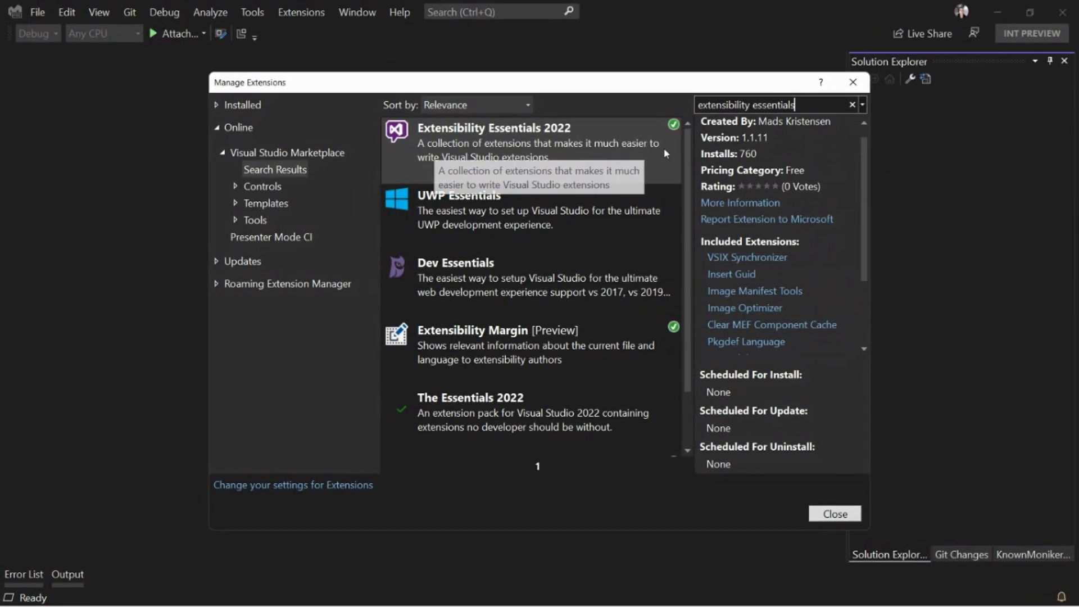
key(Escape)
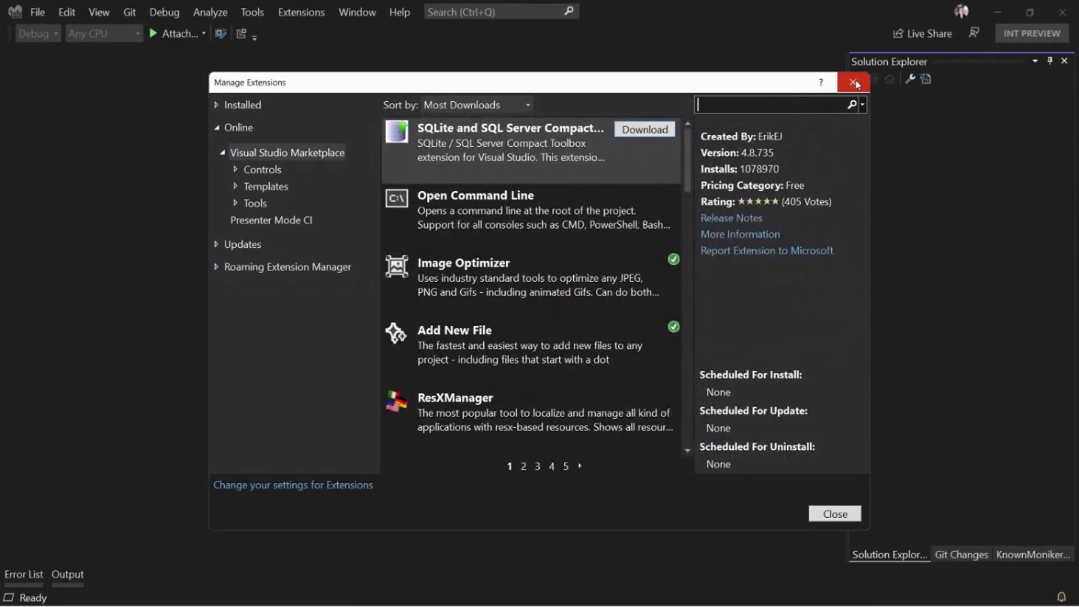
Start a new project, filter templates by 'vsix', and pick VSIX Project w/Command (Community)
click(853, 82)
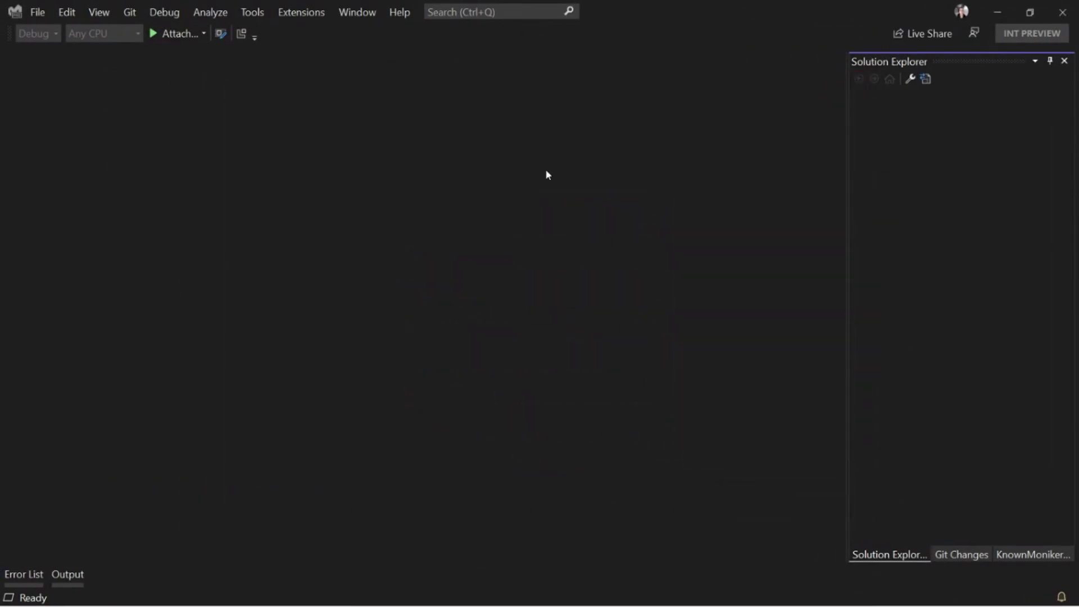
click(38, 12)
mouse_move(34, 29)
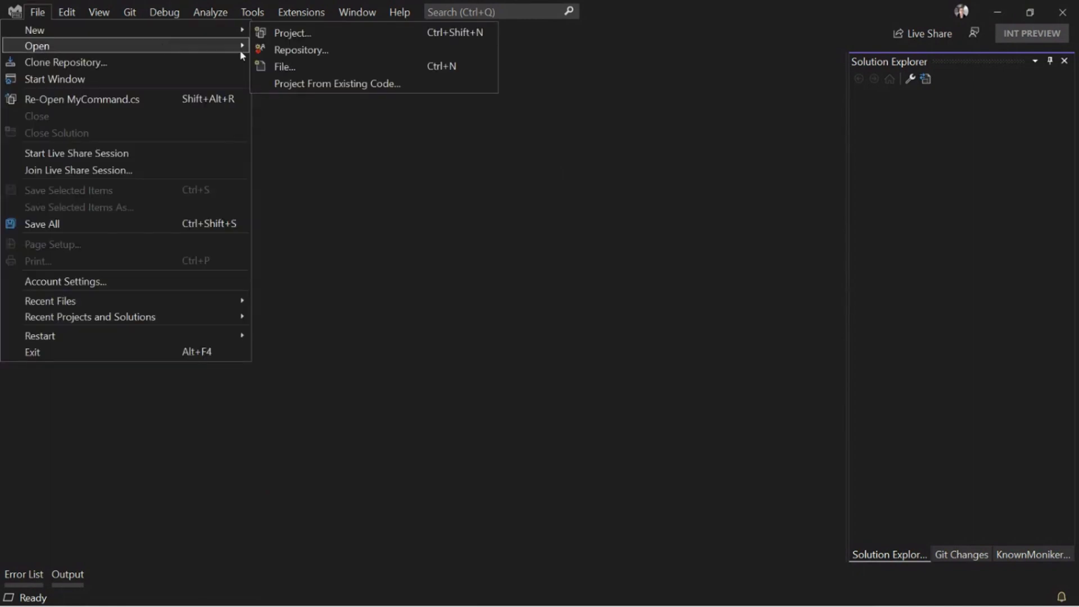
click(289, 32)
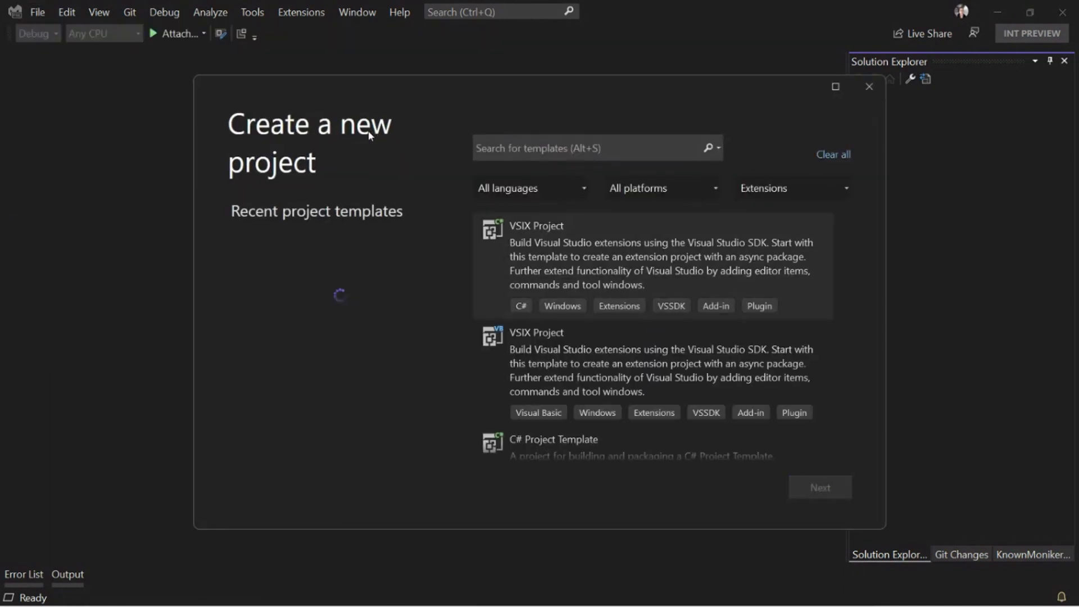
click(569, 147)
text(vsix)
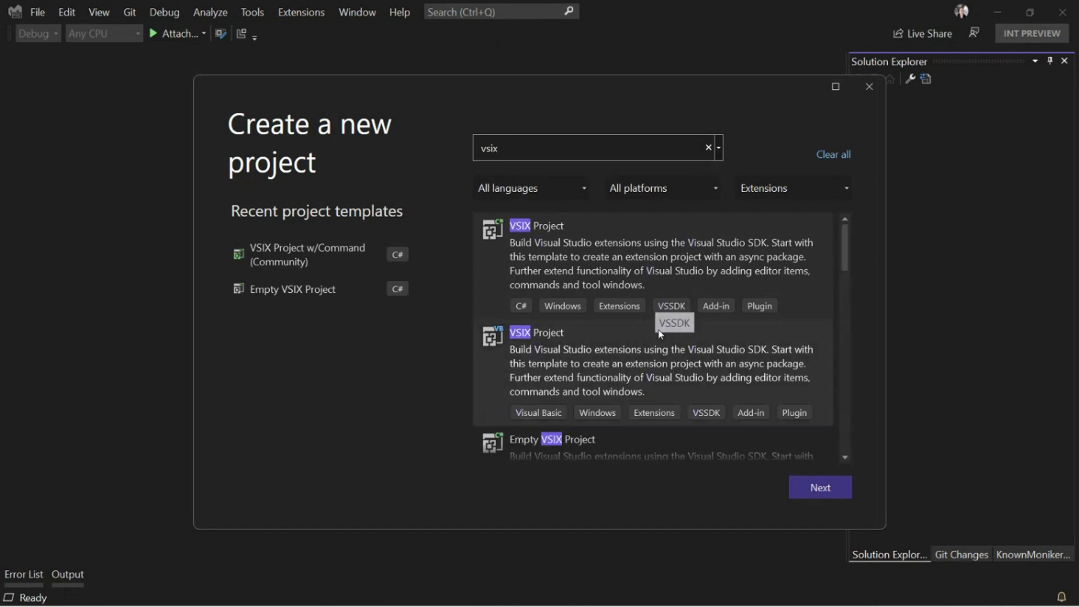
drag(845, 239, 845, 255)
scroll(613, 295, down, 2)
scroll(615, 295, down, 2)
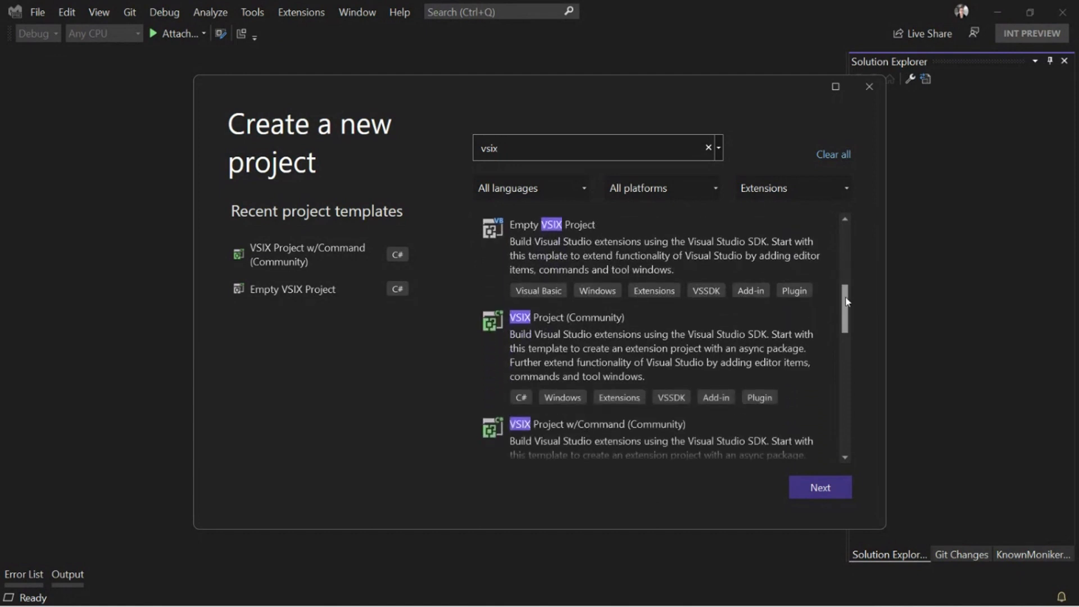
scroll(614, 295, down, 2)
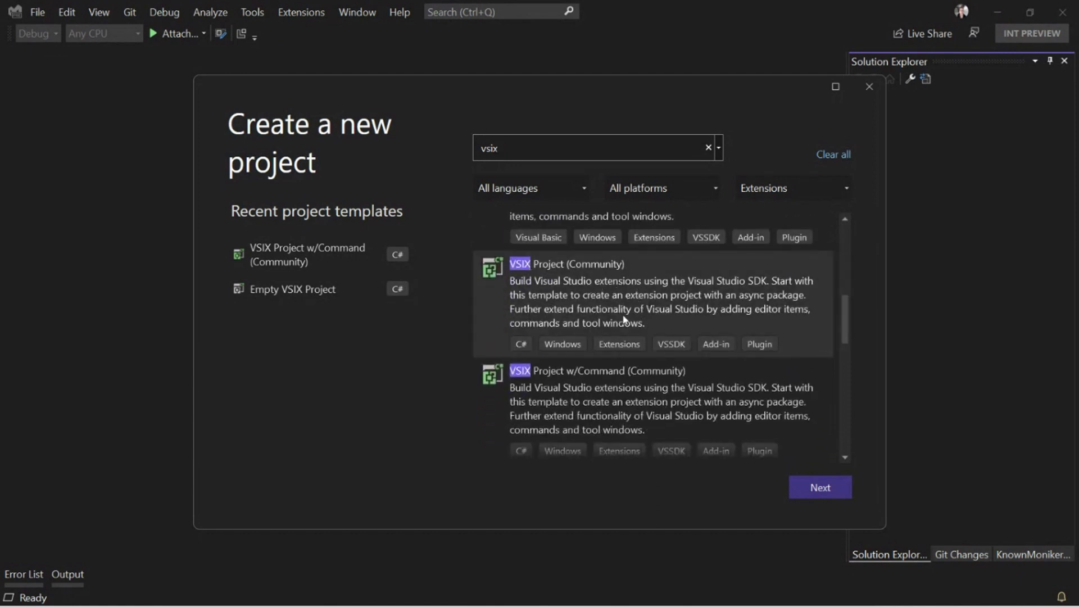
click(622, 387)
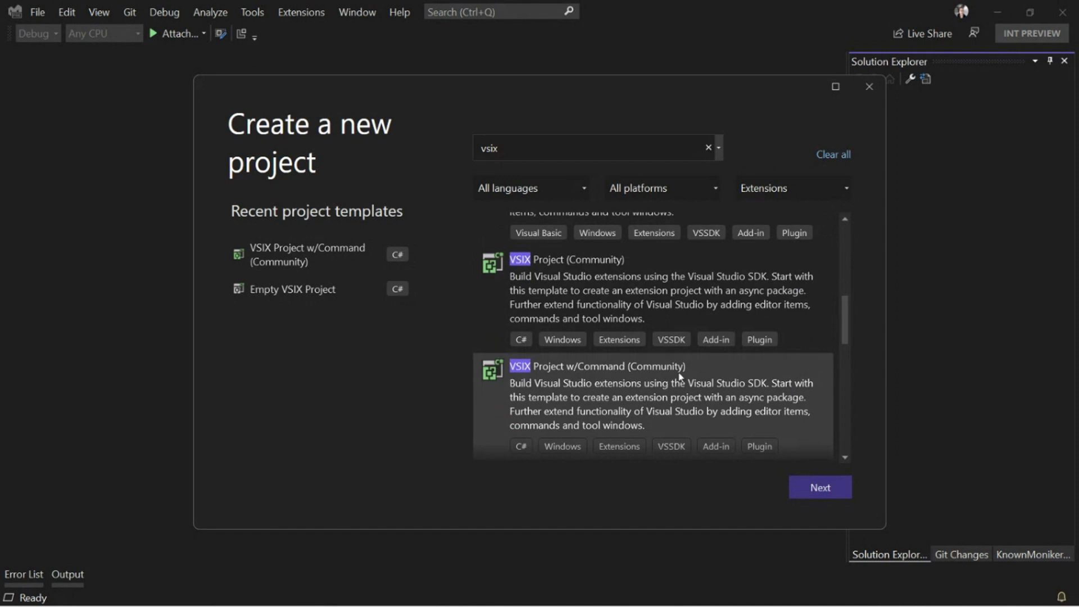
Name the new project InsertGuid and create the solution
click(835, 488)
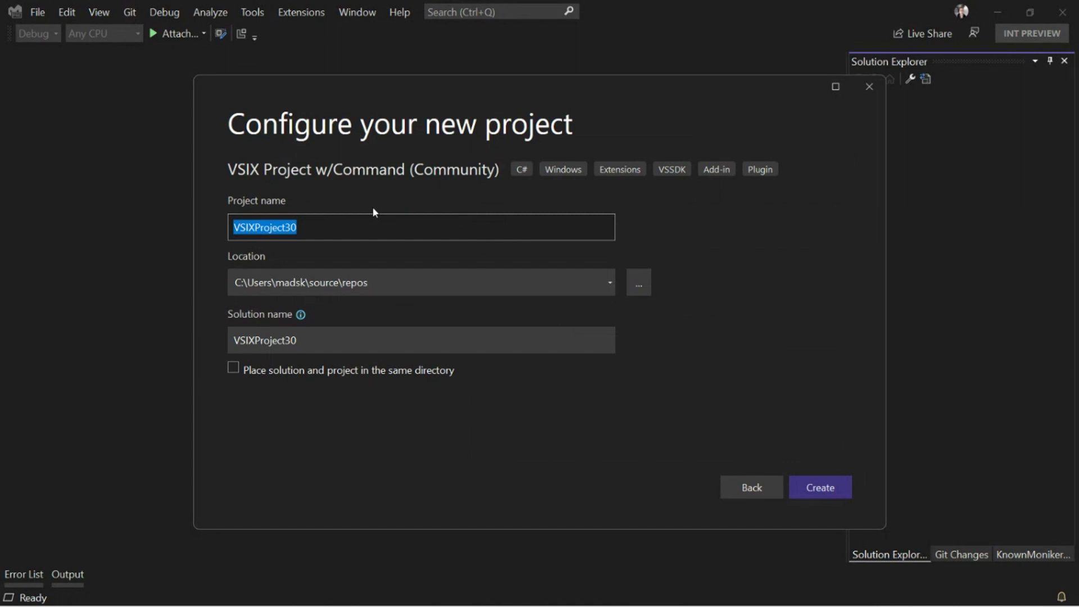
text(Inser)
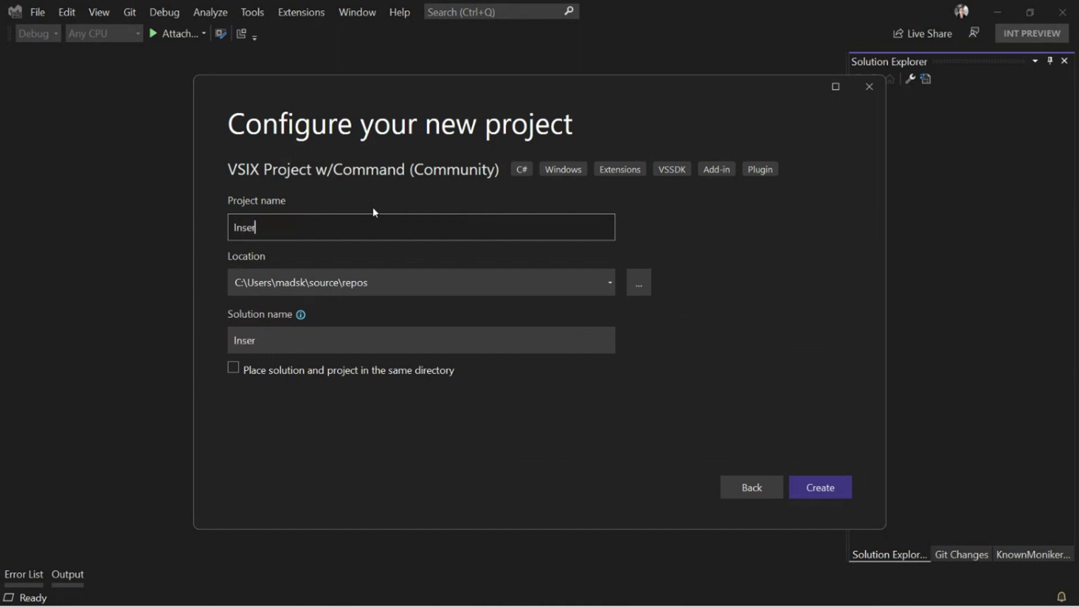
text(tGuid)
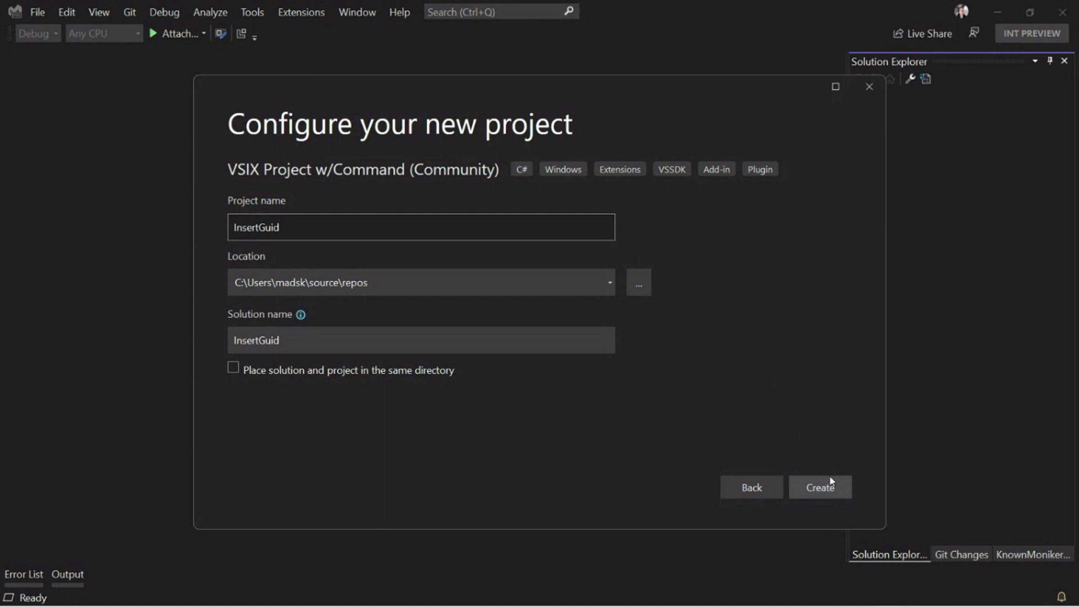
click(826, 491)
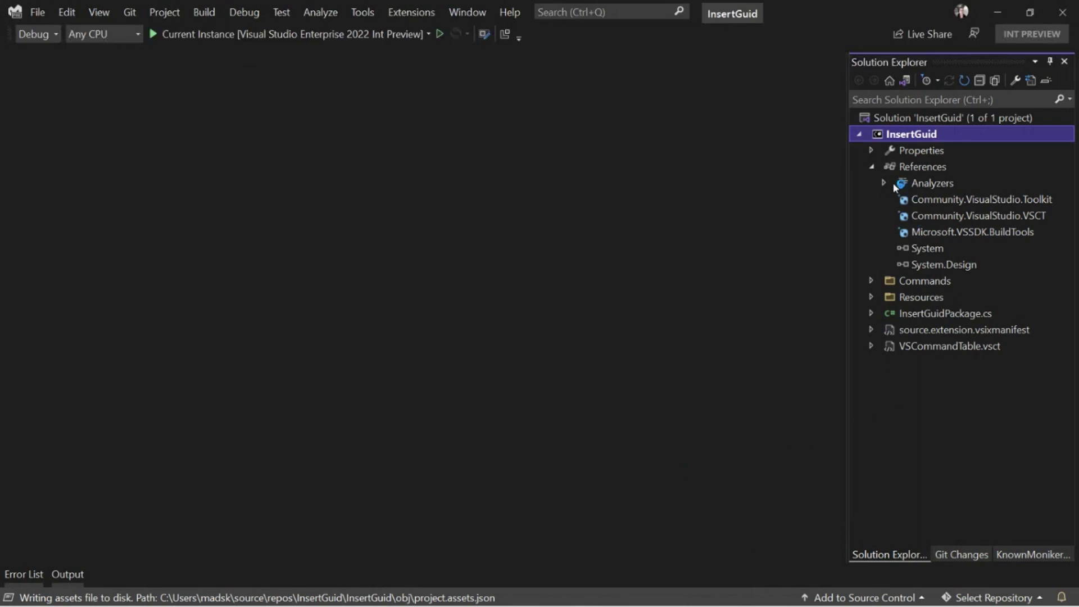
Collapse References and open source.extension.vsixmanifest in the manifest designer
click(873, 166)
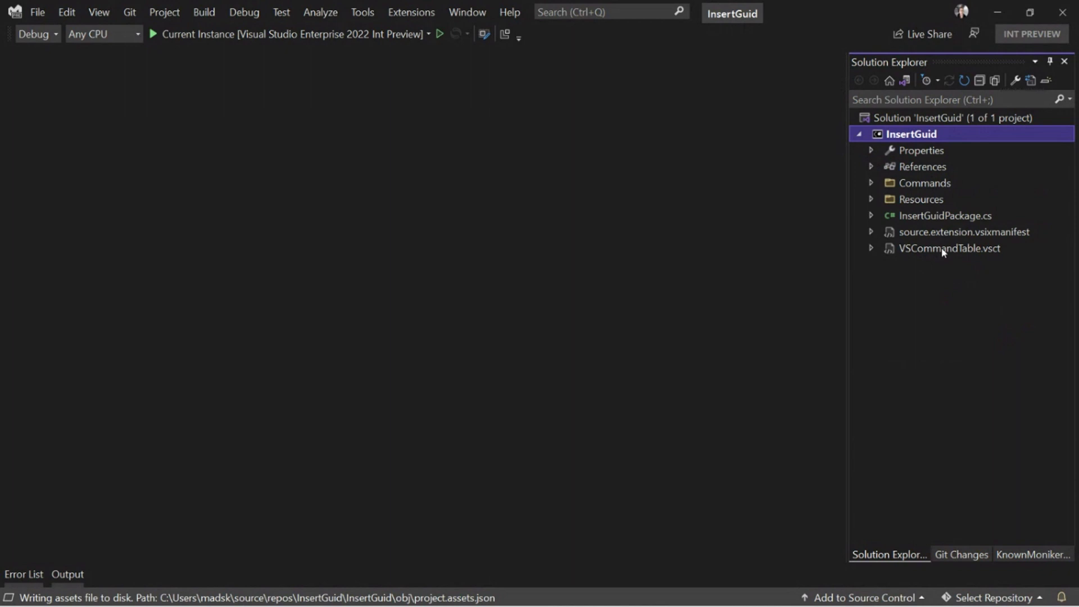
double_click(989, 233)
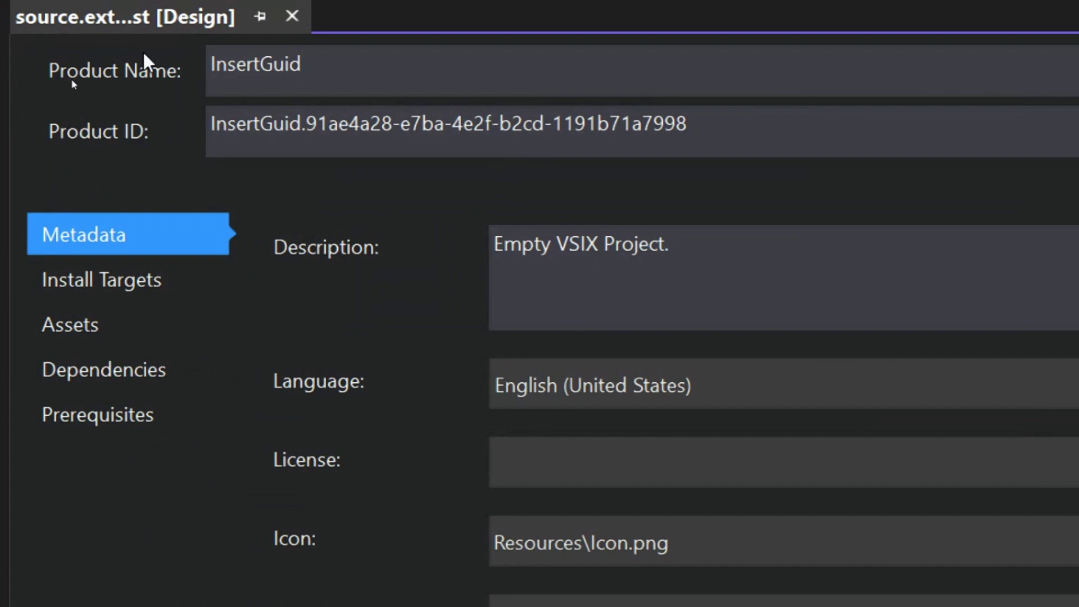
Set Product Name to 'Insert Guid' and description to 'The easiest way to insert a guid into the editor'
click(262, 67)
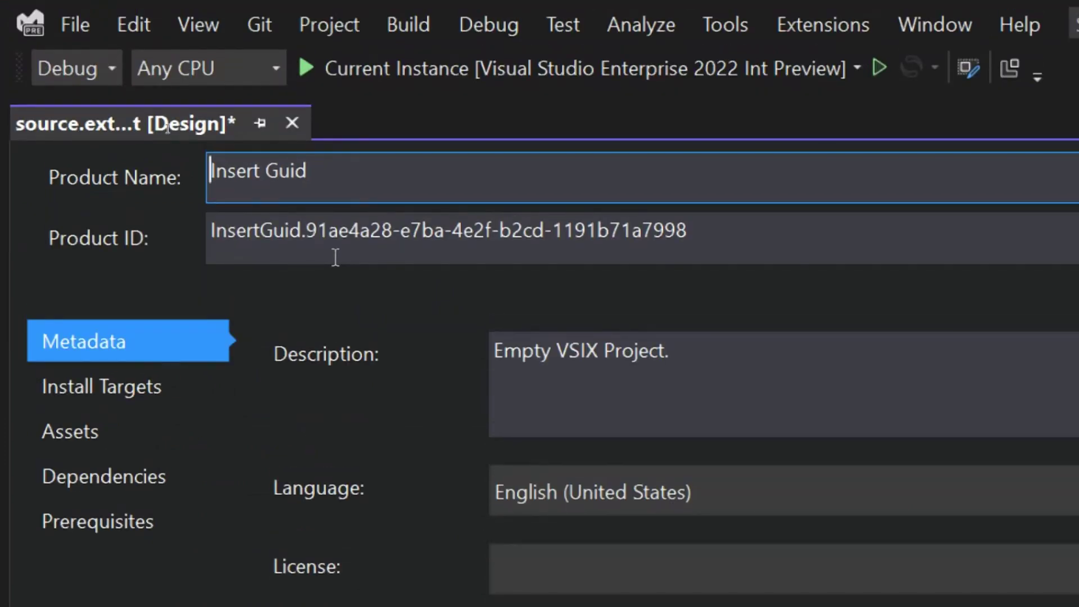
click(781, 383)
key(ctrl+shift+Left)
key(ctrl+shift+Left)
key(ctrl+shift+Left)
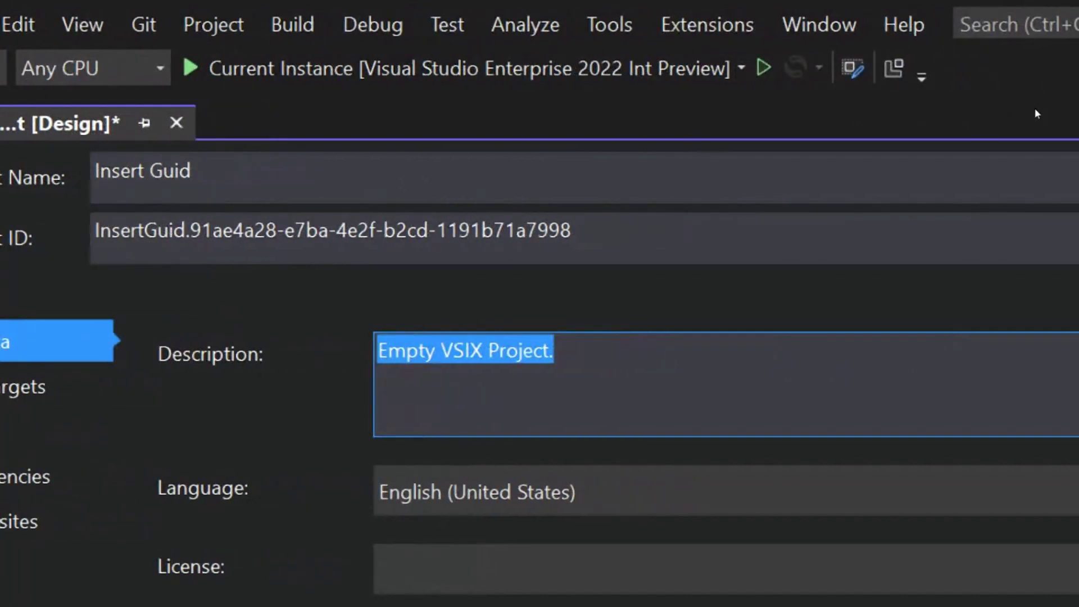
text(The eas)
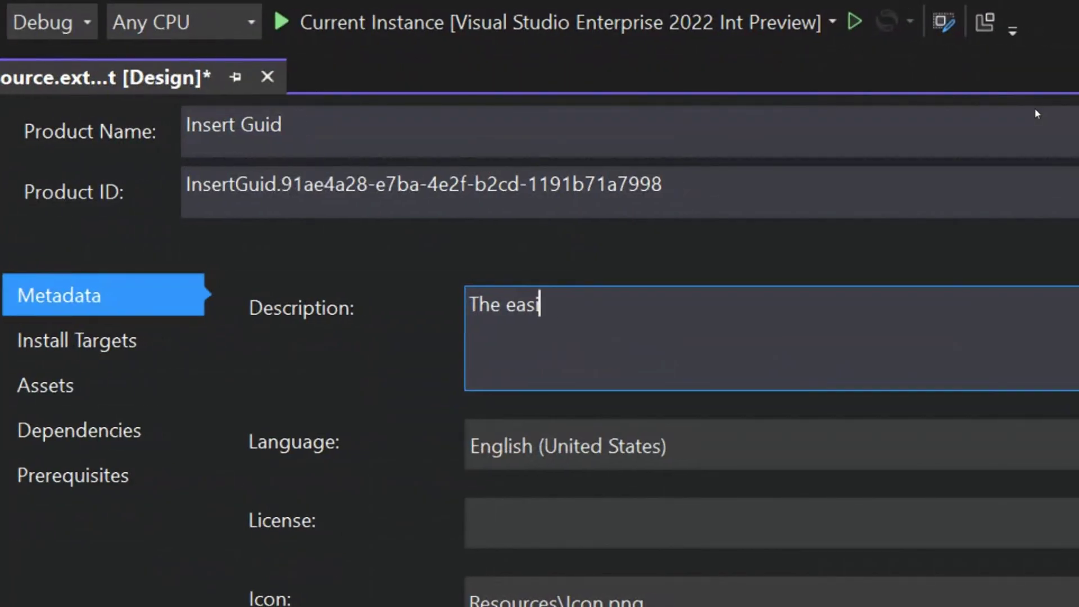
text(iest way to )
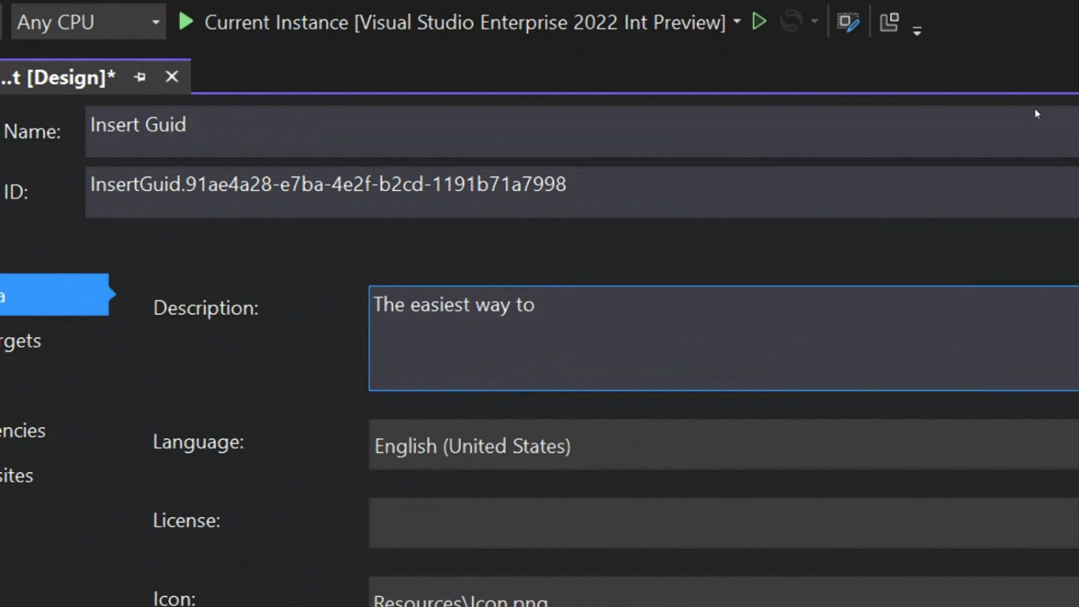
text(insert a g)
text(uid )
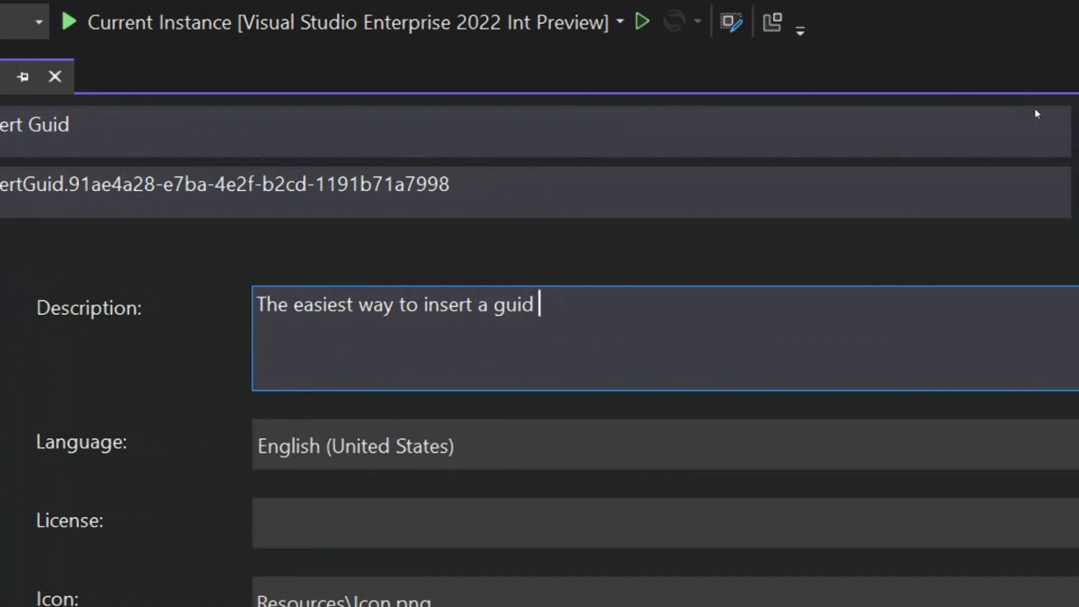
text(into the editor)
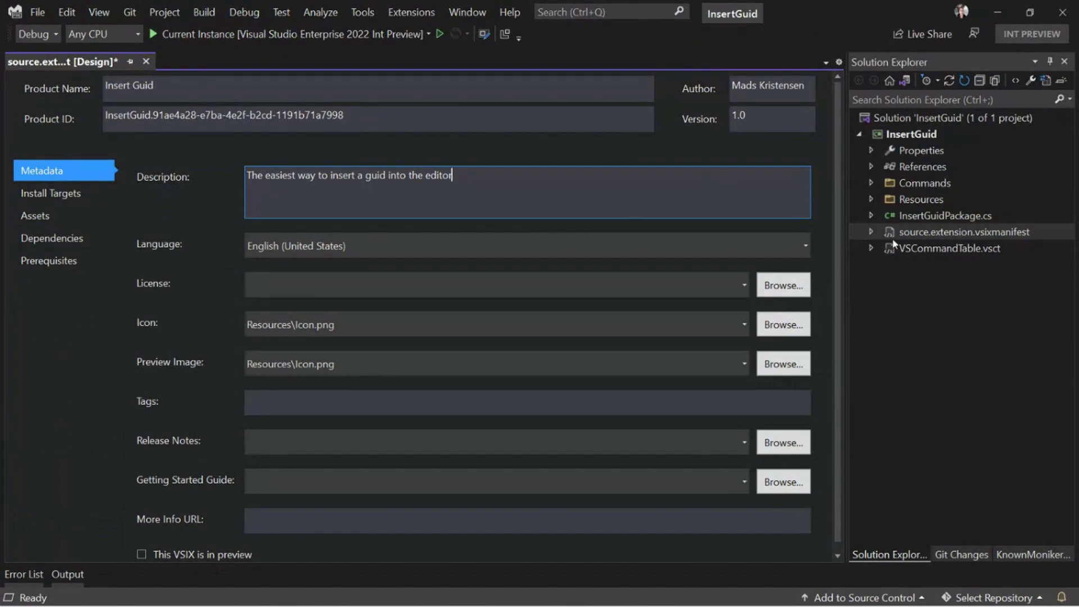
Look at Icon.png in the Resources folder, then close the manifest designer
click(877, 199)
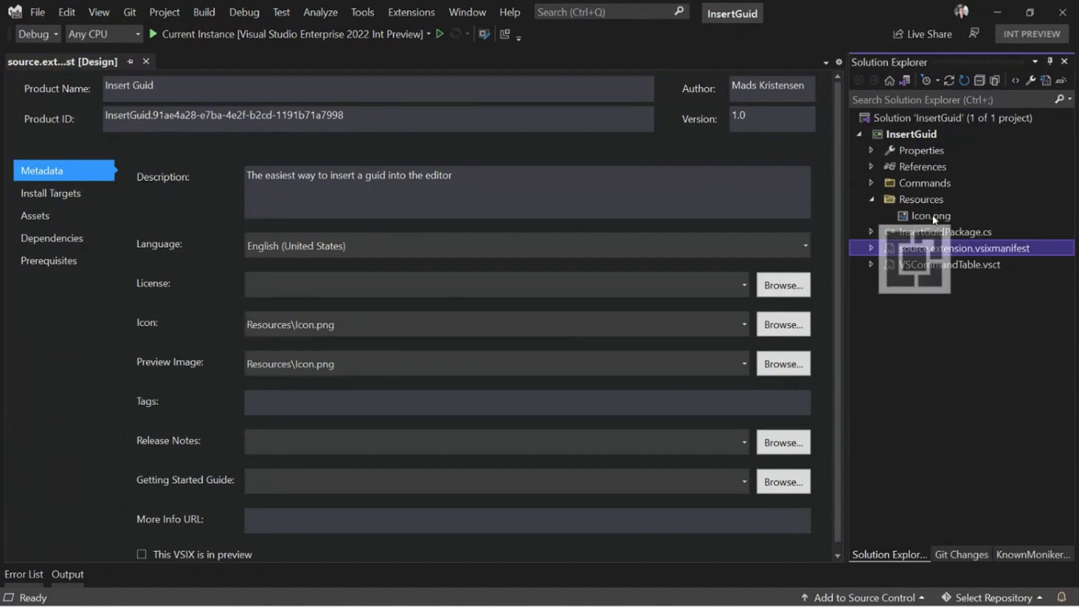
drag(932, 215, 934, 221)
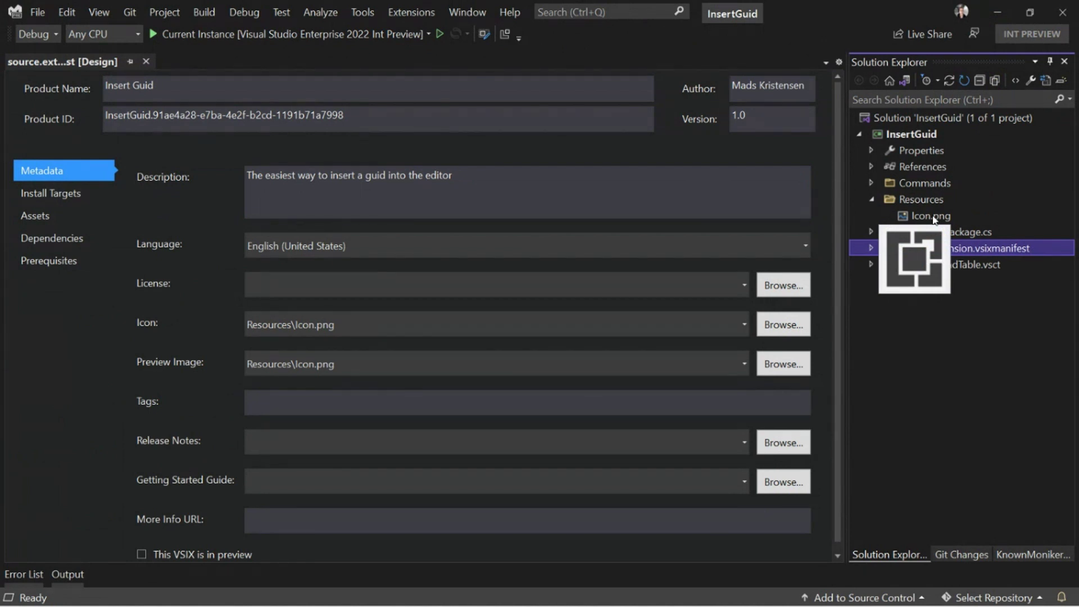
drag(934, 220, 928, 247)
click(534, 121)
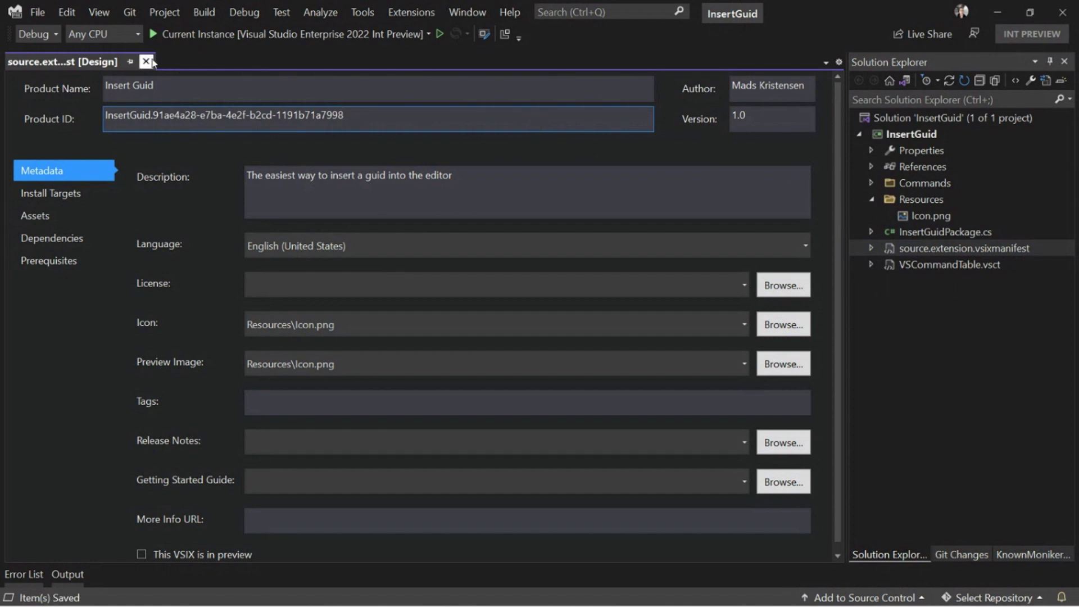
key(ctrl+F4)
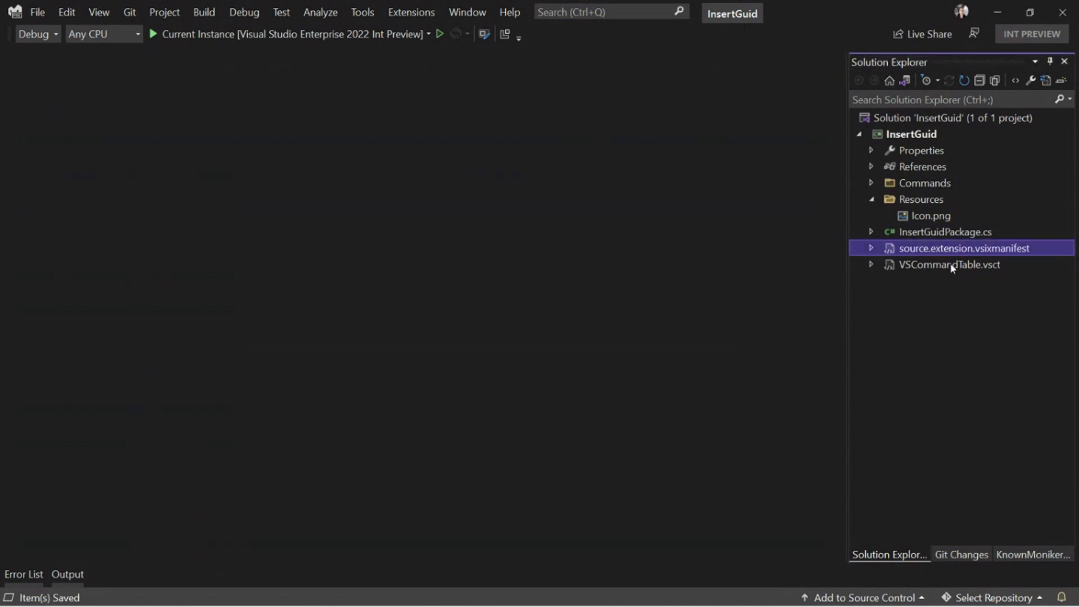
Collapse Resources and show the Open With editor choices for VSCommandTable.vsct
click(909, 205)
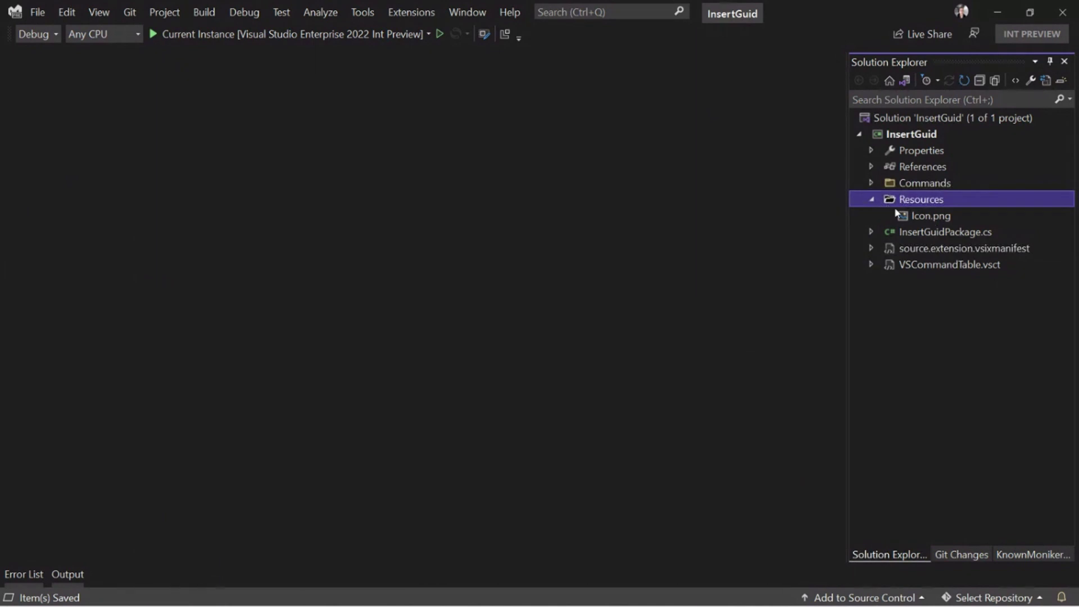
click(871, 199)
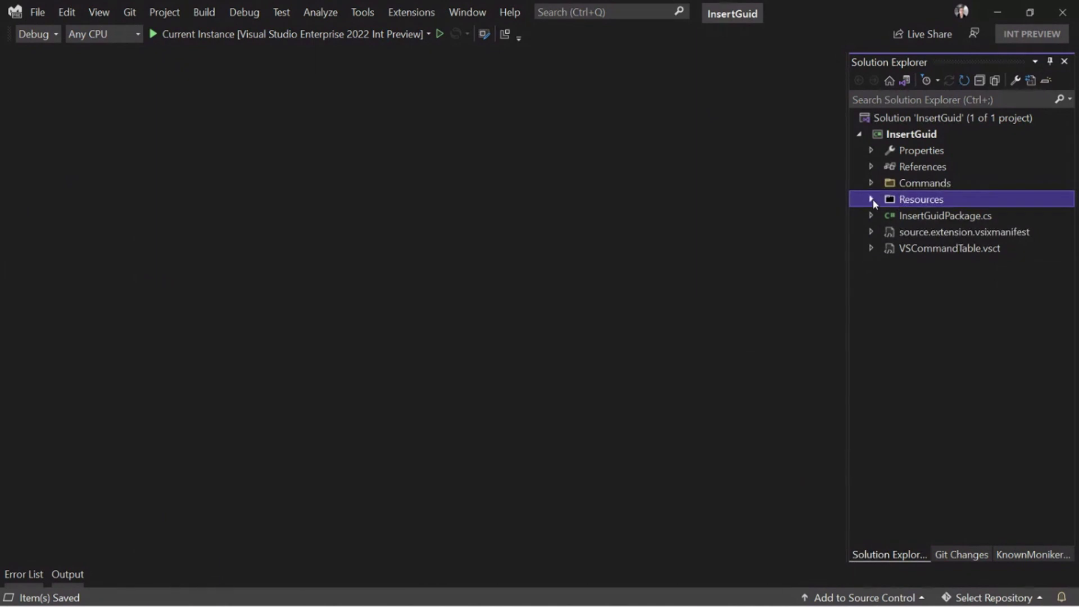
click(969, 234)
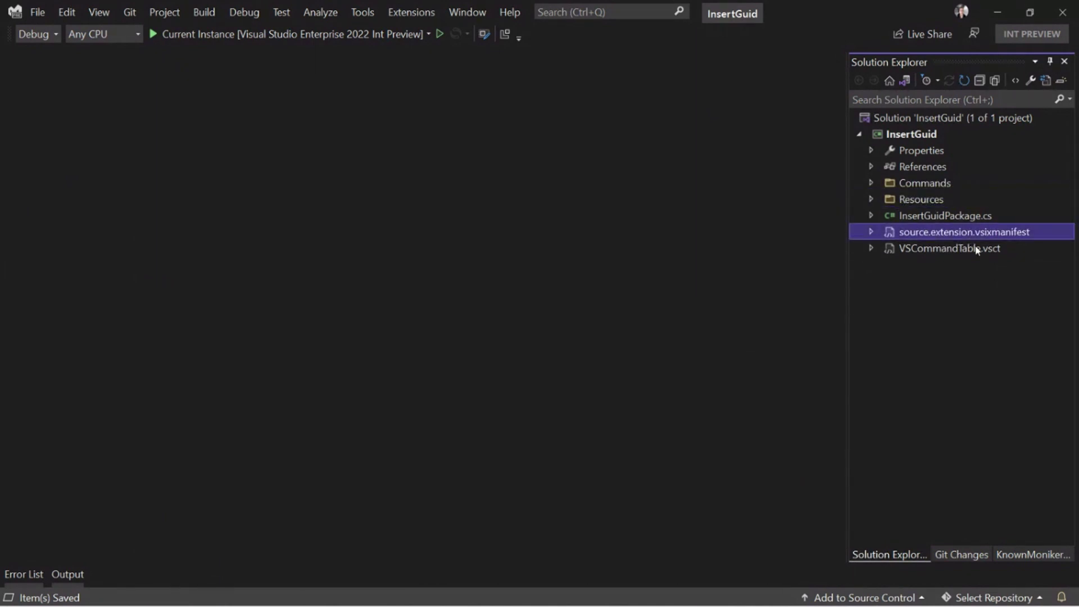
click(992, 250)
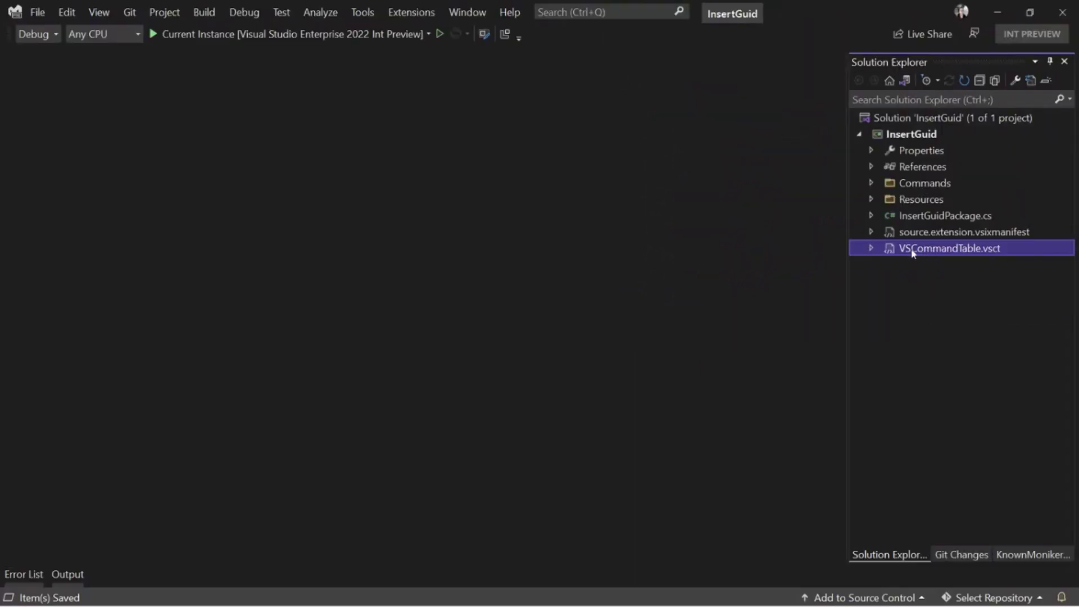
right_click(912, 249)
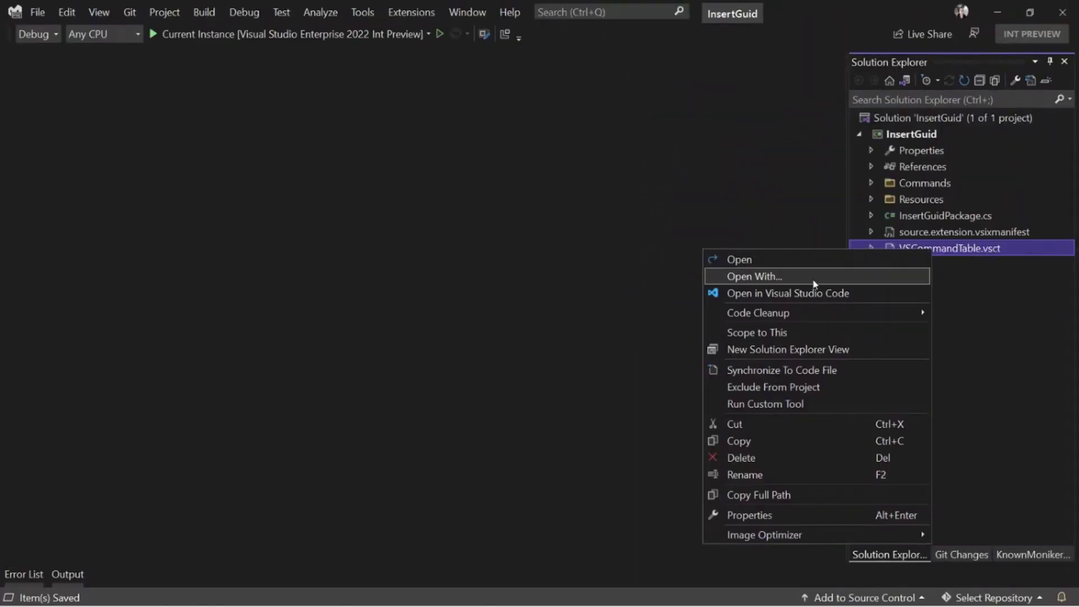
click(801, 277)
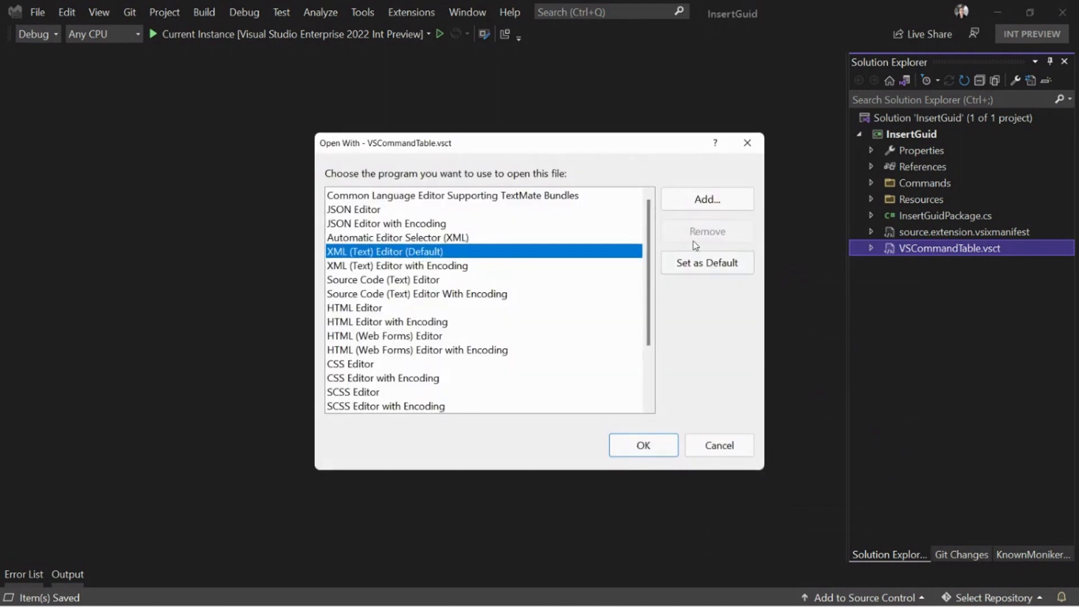
Open the command table in the XML editor and replace button text 'My Command' with 'Insert Guid'
click(655, 447)
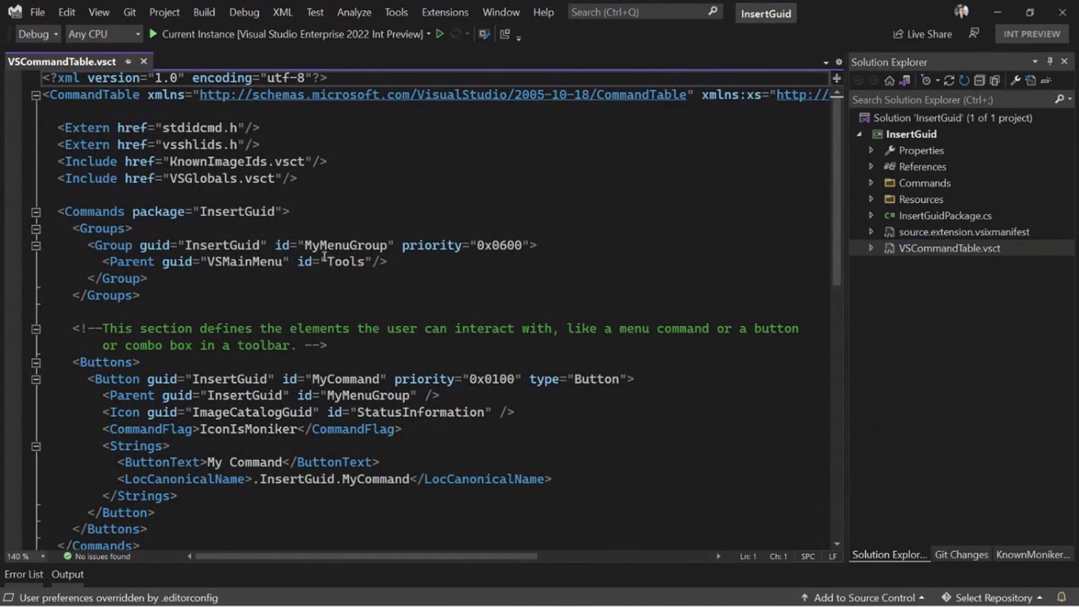
scroll(396, 320, down, 1)
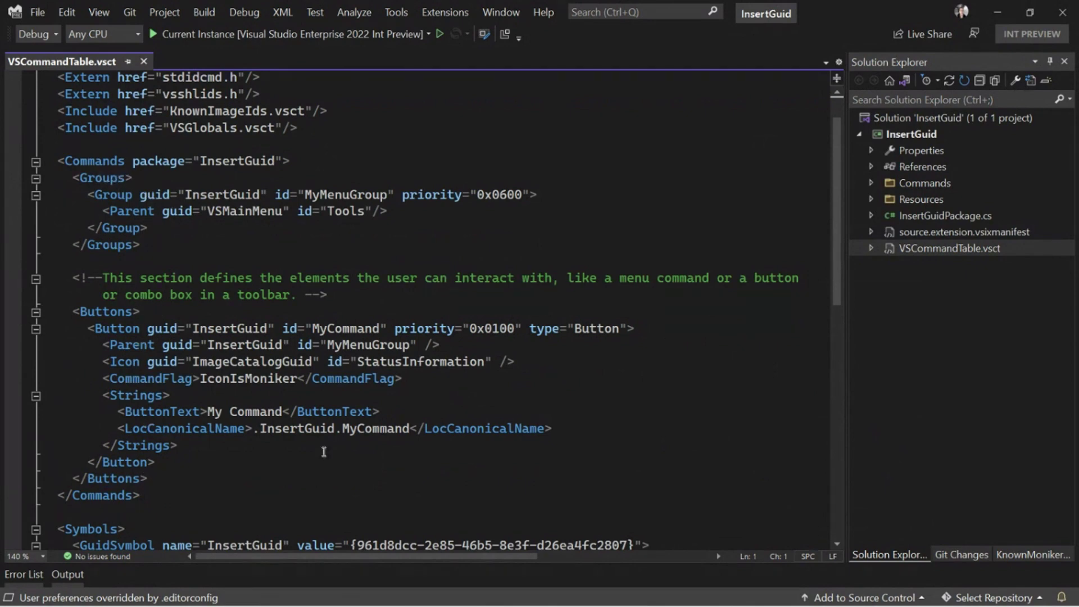
scroll(145, 488, down, 3)
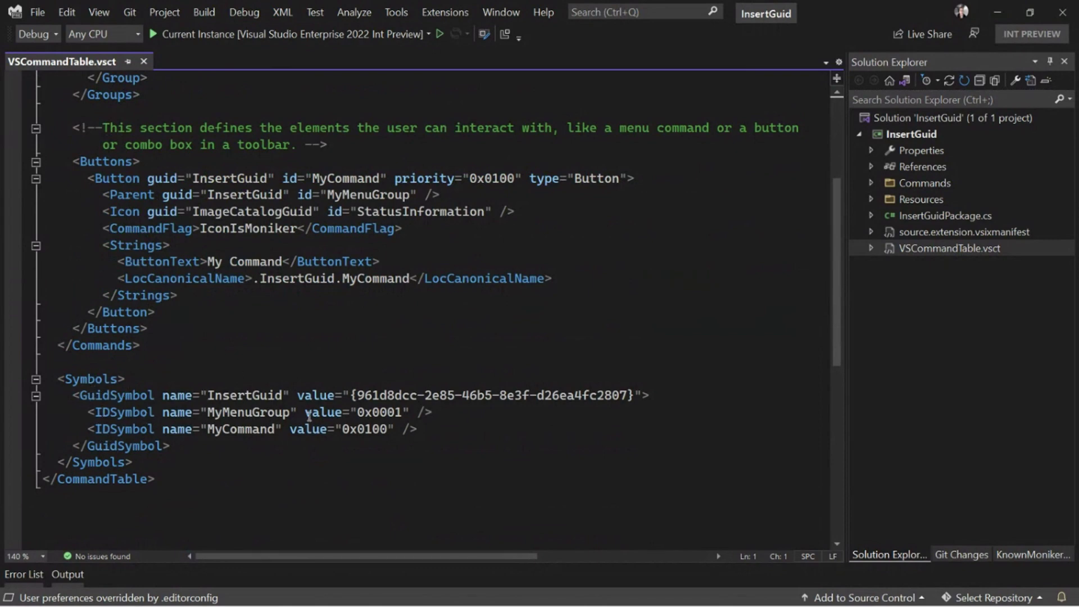
scroll(311, 417, up, 3)
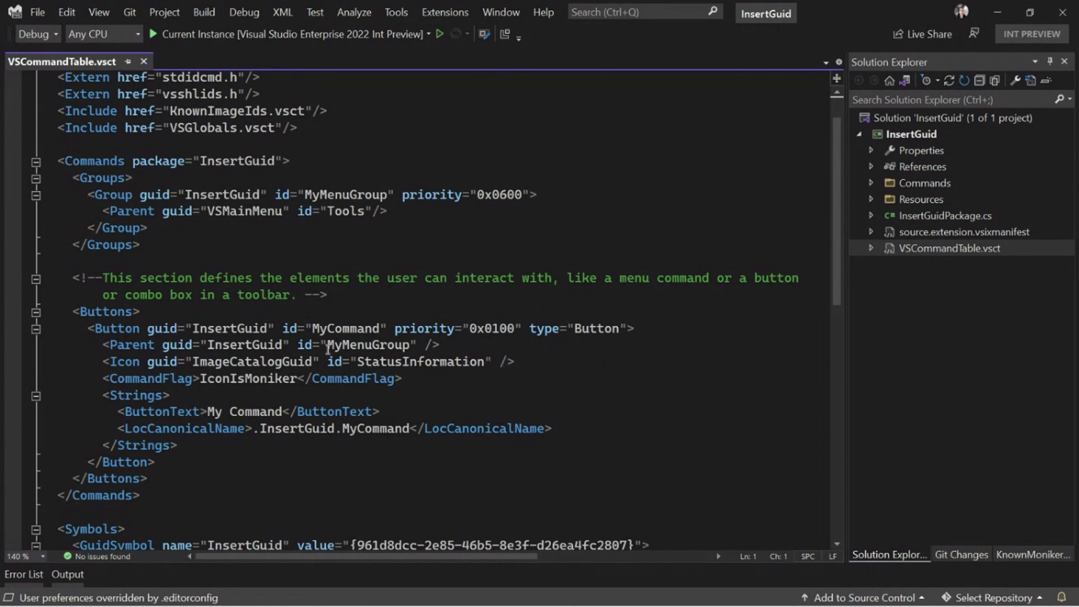
click(246, 413)
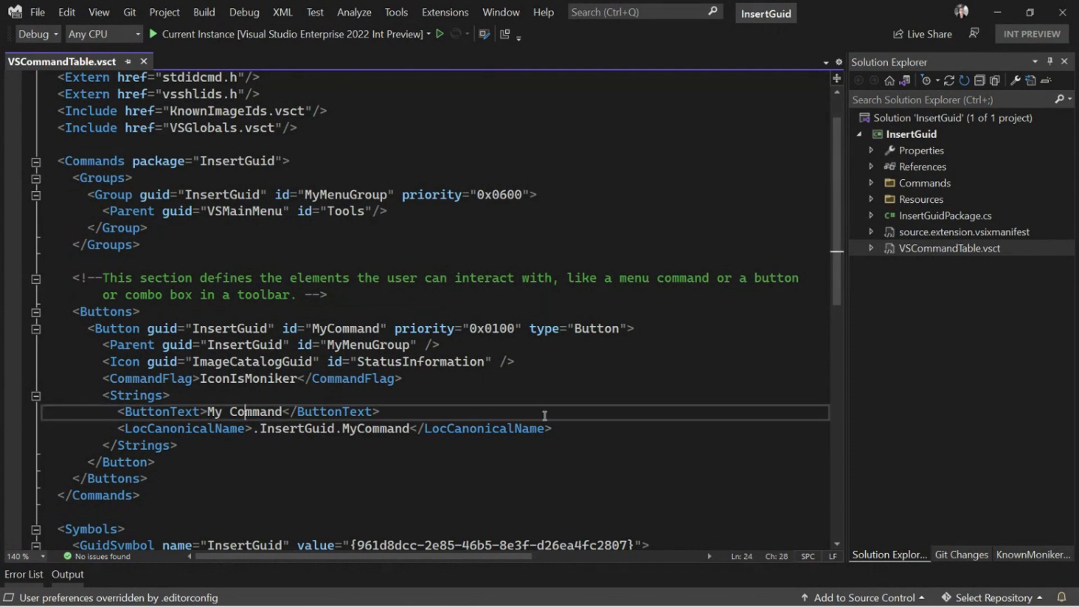
key(ctrl+shift+Left)
key(ctrl+shift+Left)
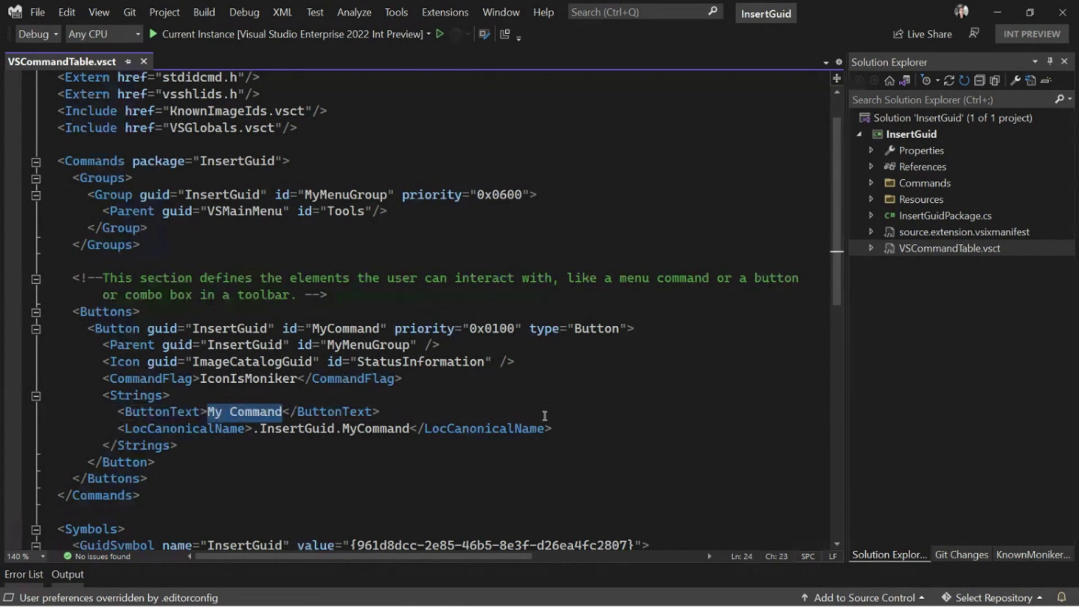
text(Insert Guid)
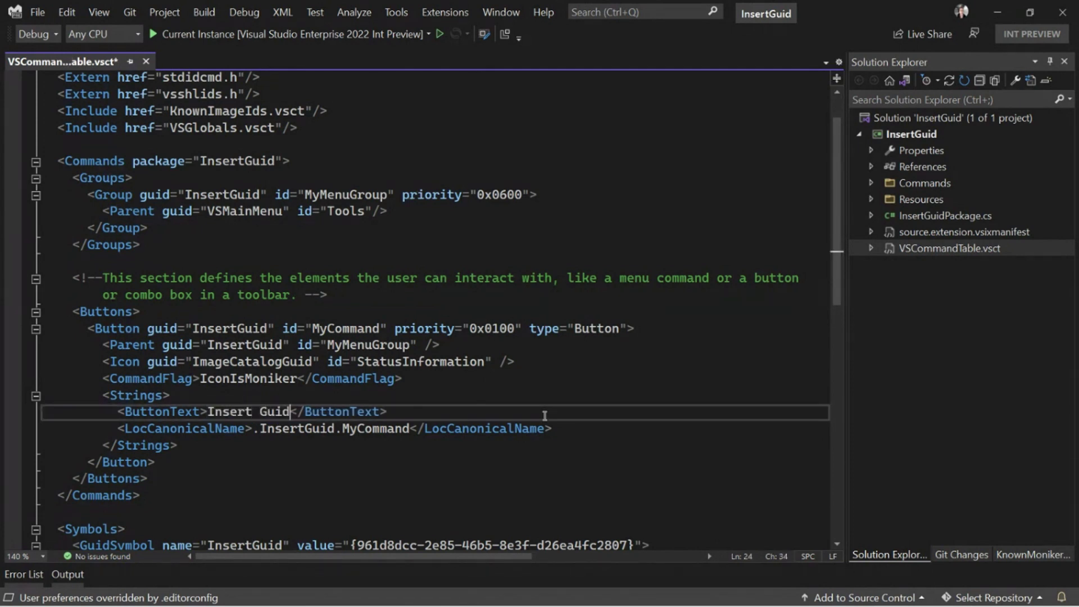
Rewrite the LocCanonicalName from InsertGuid.MyCommand toward '.Edit.InsertGuid', checking existing Edit commands
key(Down)
key(ctrl+Left)
key(ctrl+shift+Right)
key(ctrl+shift+Right)
key(ctrl+shift+Right)
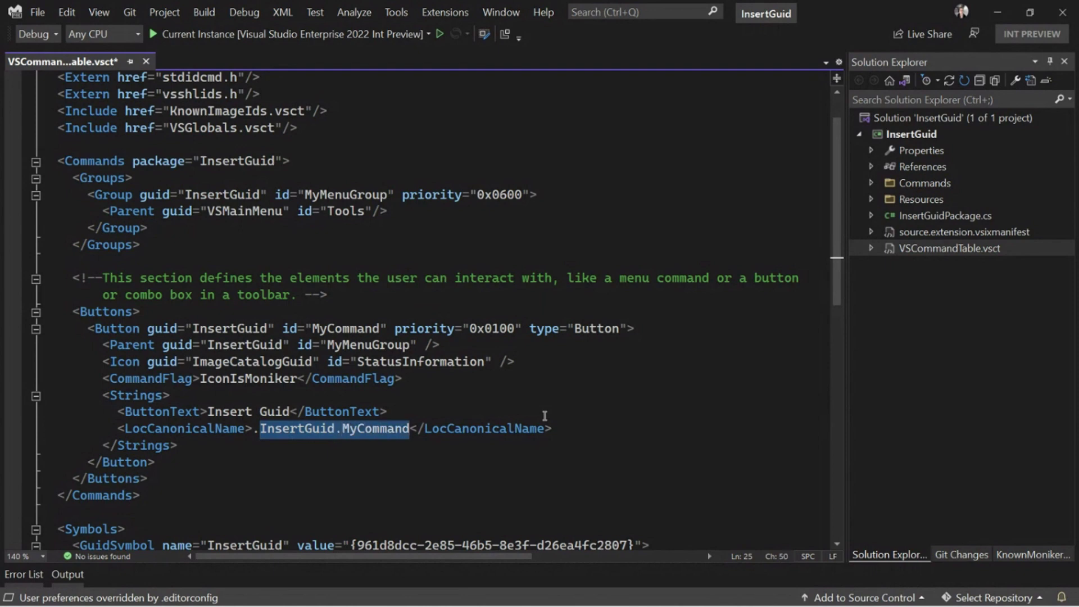
click(66, 13)
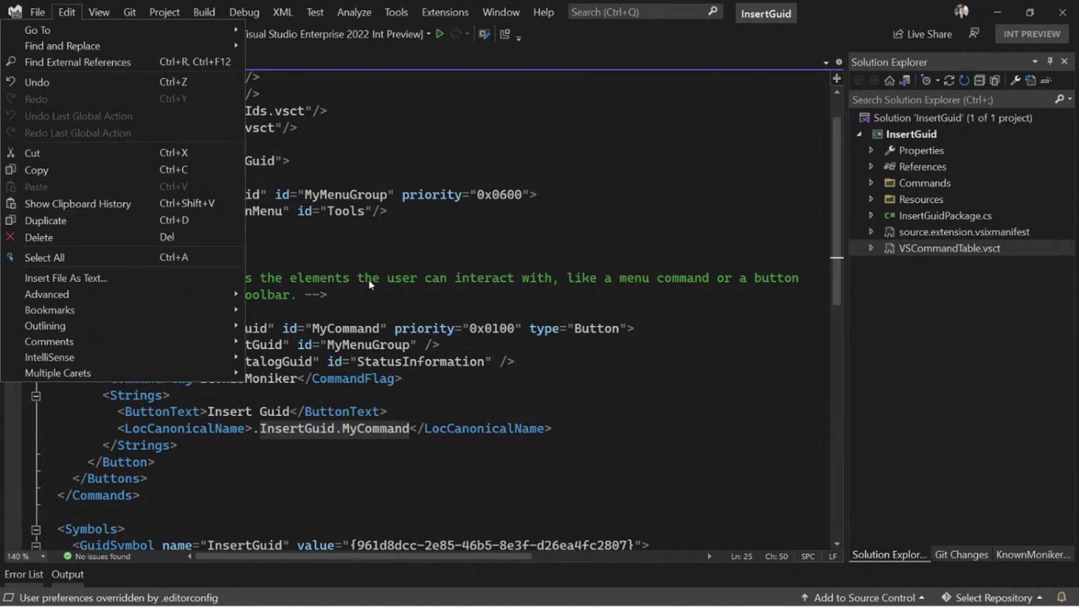
click(275, 429)
double_click(275, 428)
text(Edi)
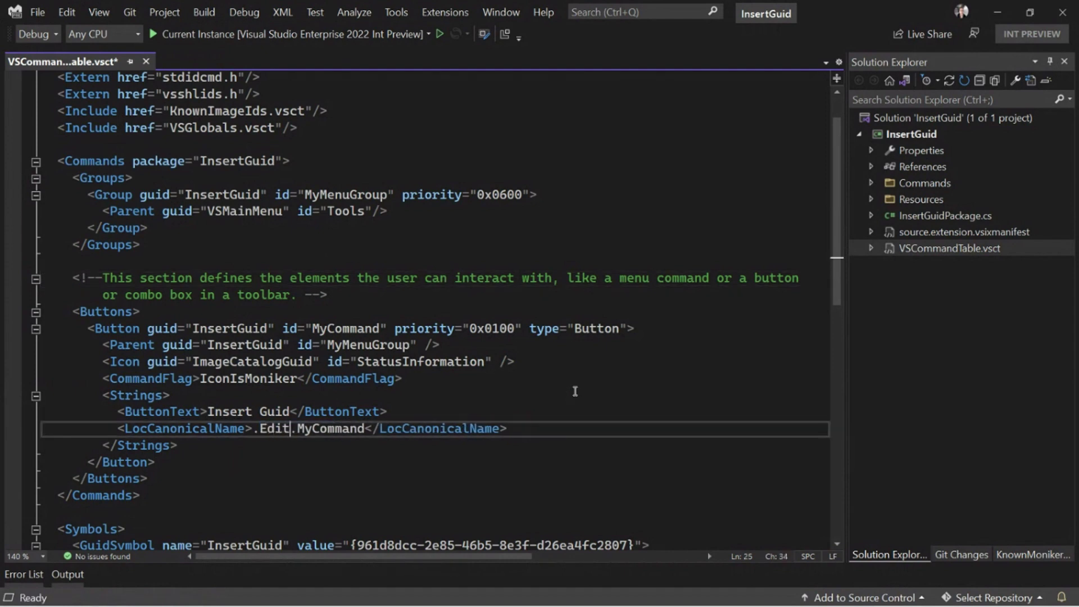
key(ctrl+shift+Left)
key(BackSpace)
text(Insert)
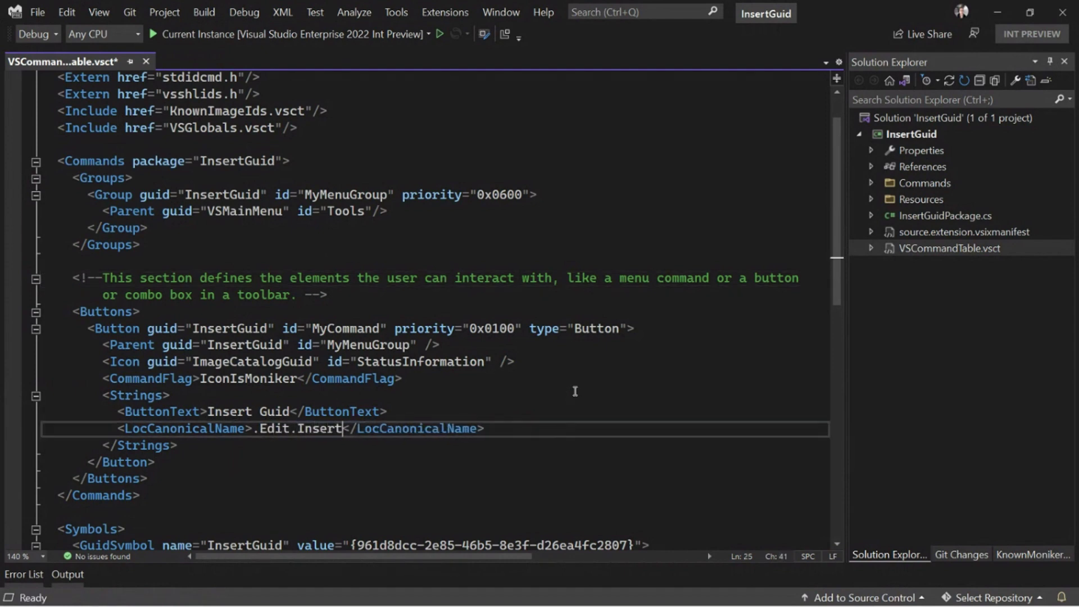
text(Guid)
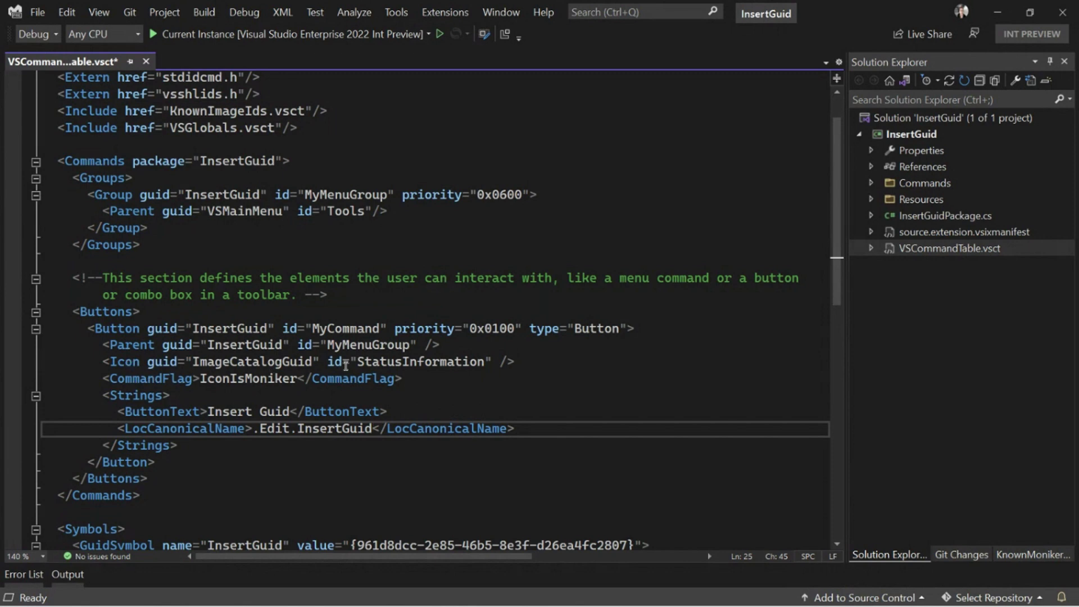
Change the icon id from StatusInformation to Paste and open KnownMonikers Explorer
double_click(412, 361)
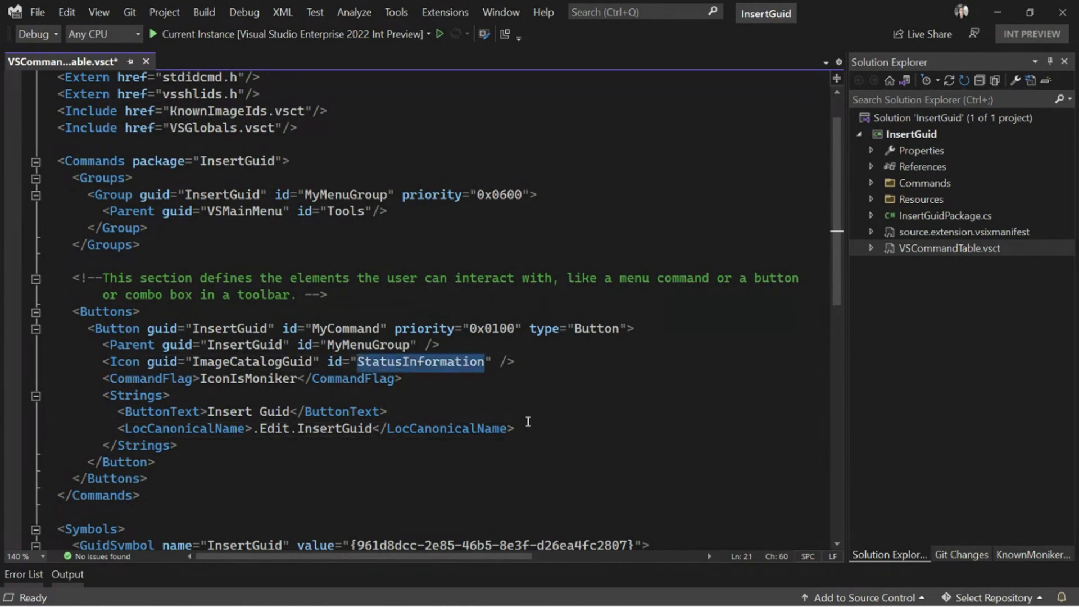
text(pa)
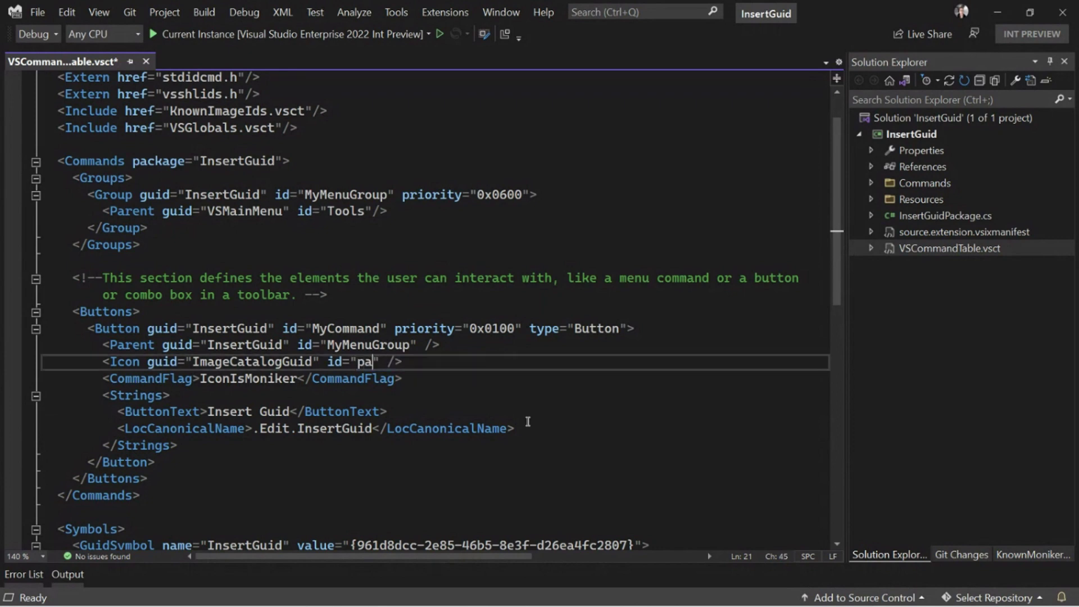
text(s)
key(BackSpace)
key(BackSpace)
key(BackSpace)
text(Paste)
click(1033, 556)
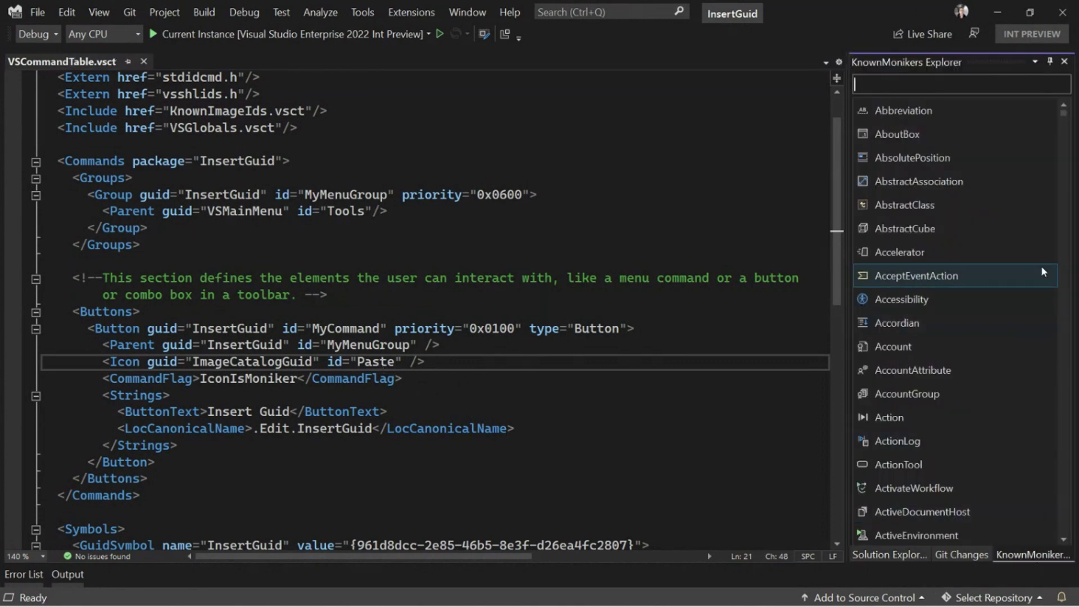
Search monikers for 'paste', preview PasteAppend, and change the icon id to PasteAppend
click(953, 85)
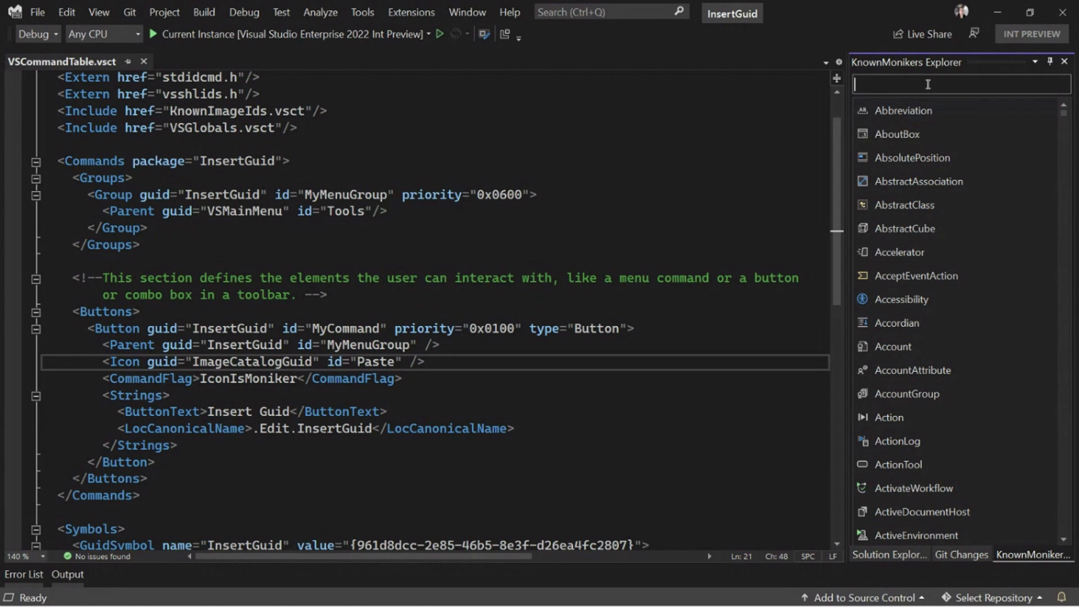
text(paste)
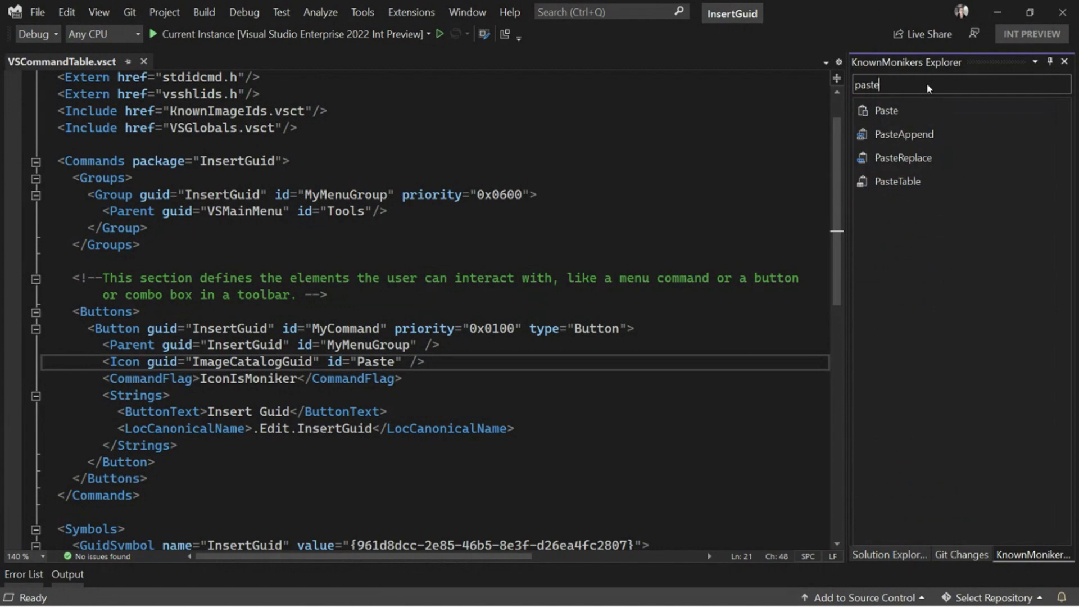
double_click(872, 136)
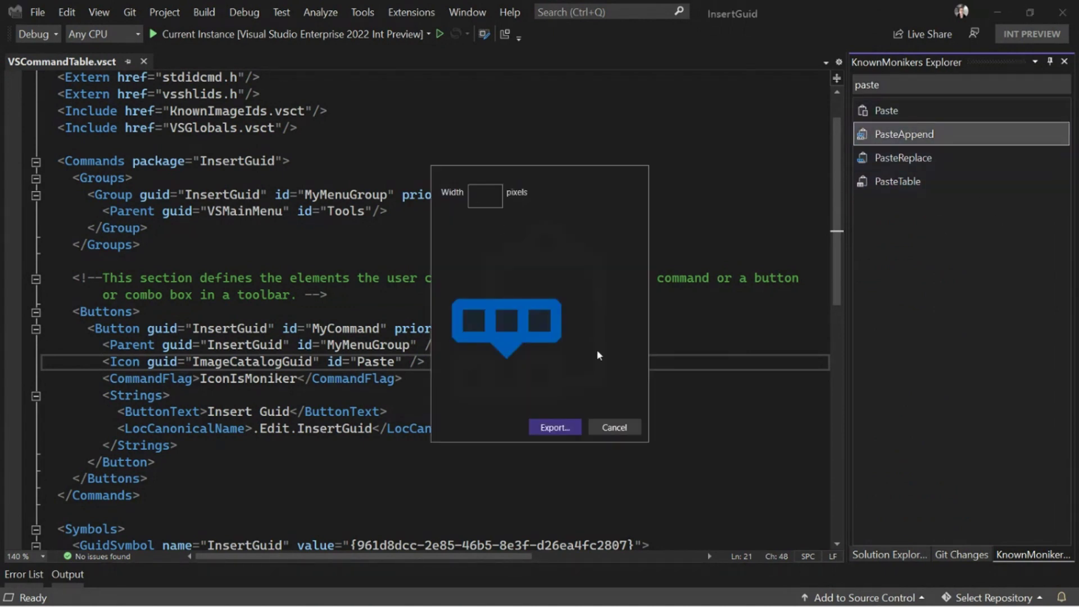
click(623, 427)
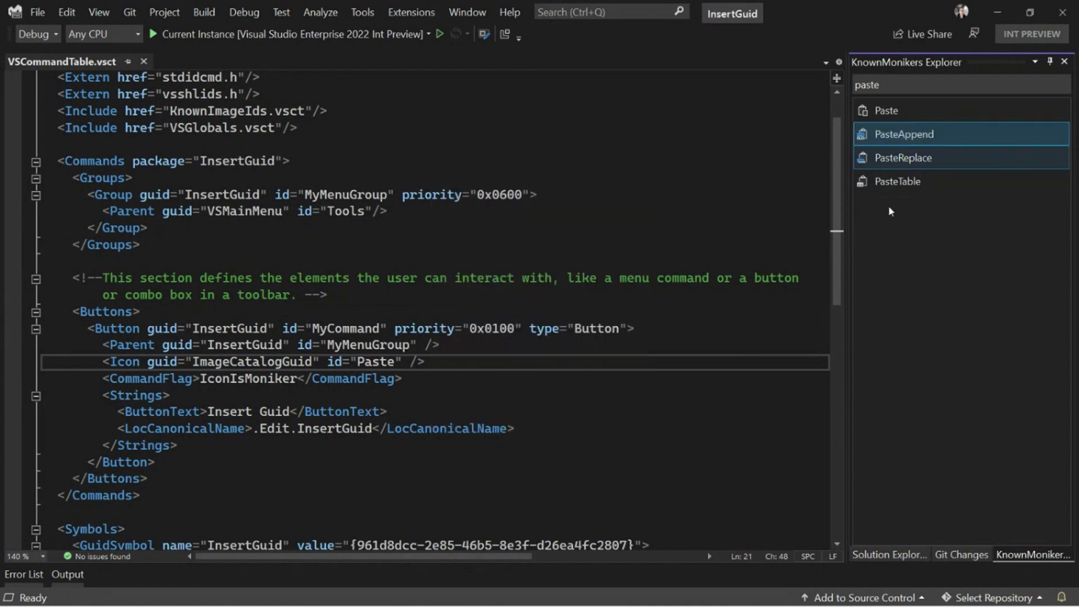
click(396, 361)
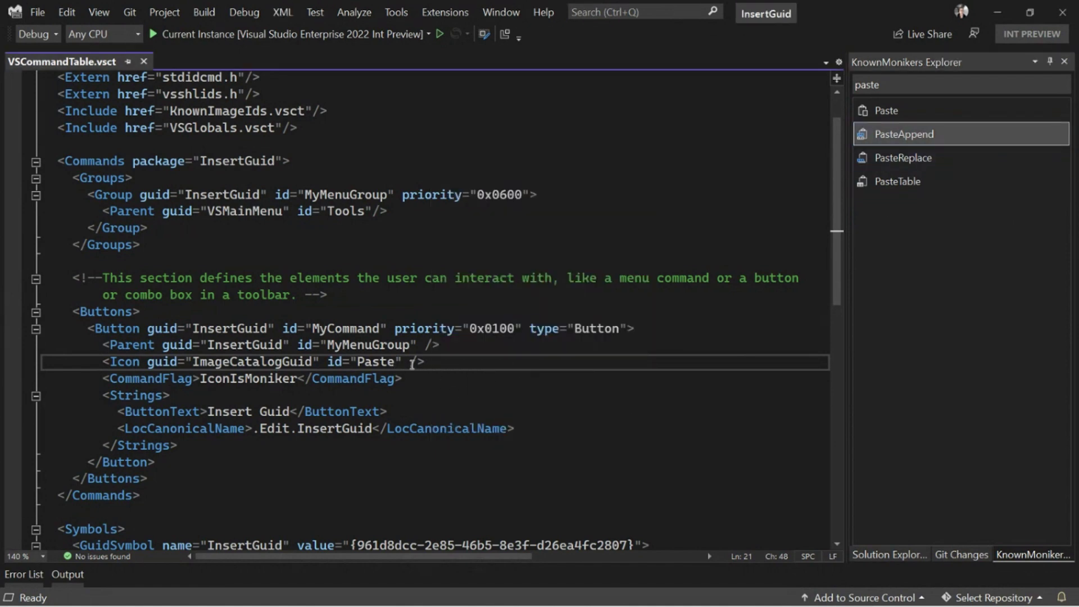
text(Append)
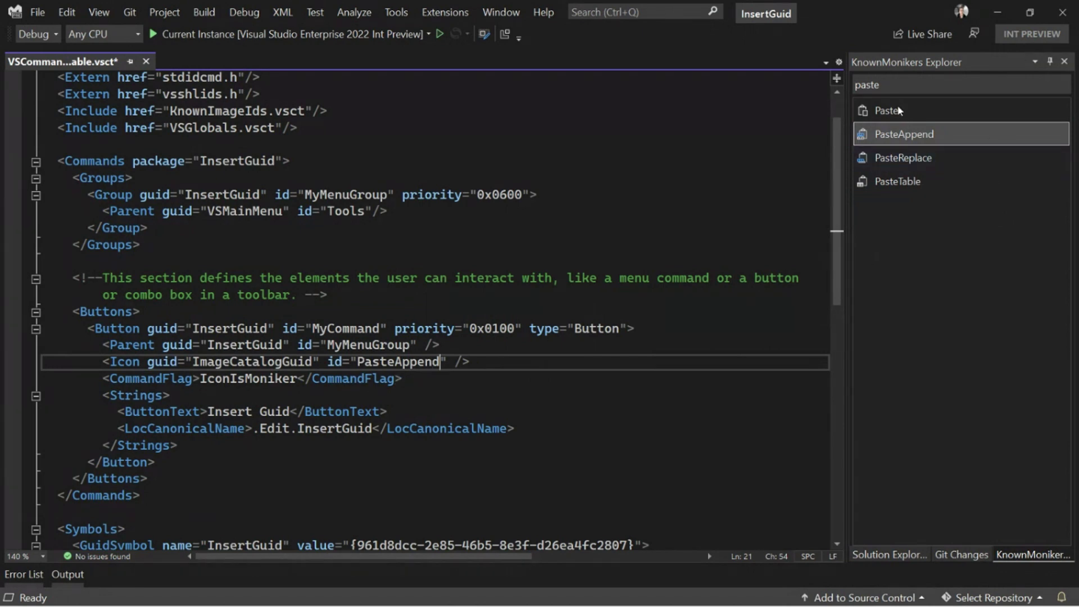
click(894, 84)
key(BackSpace)
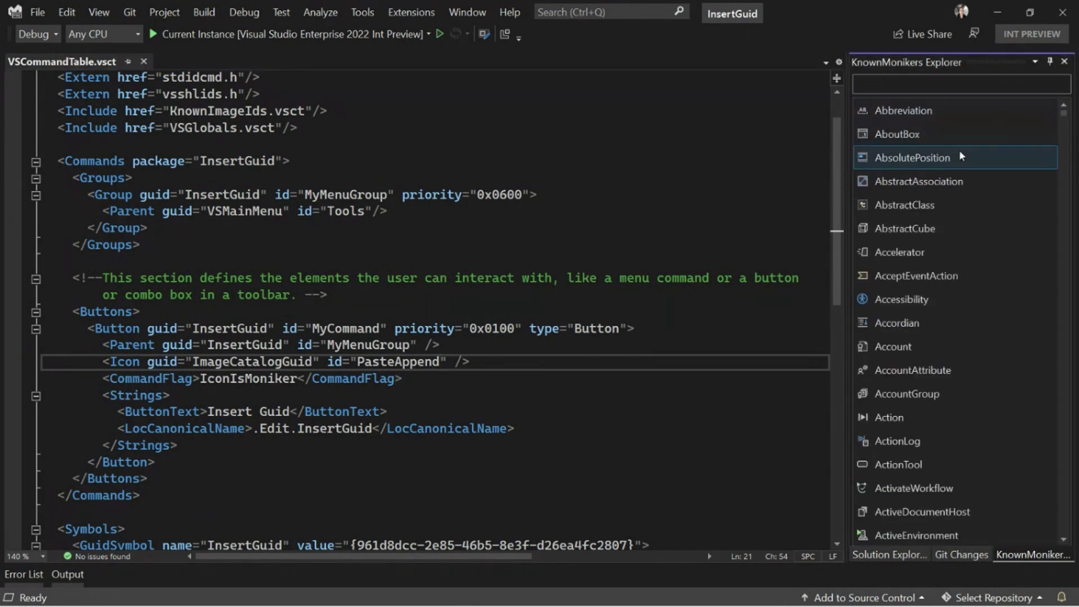
drag(1065, 114, 1065, 135)
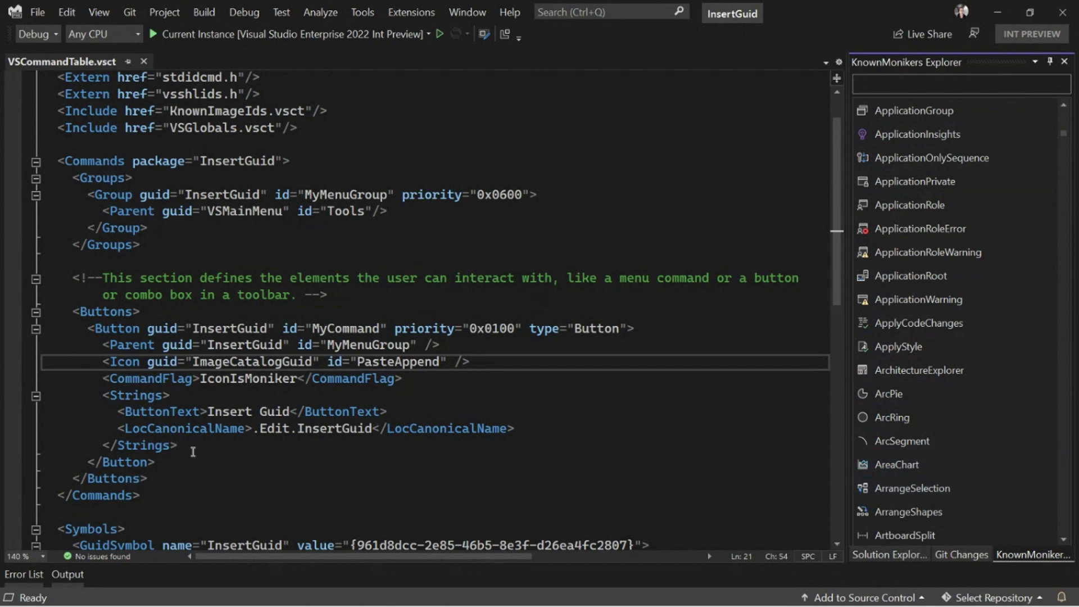
Change the MyMenuGroup parent id from Tools to Edit and save VSCommandTable.vsct
drag(133, 344, 373, 345)
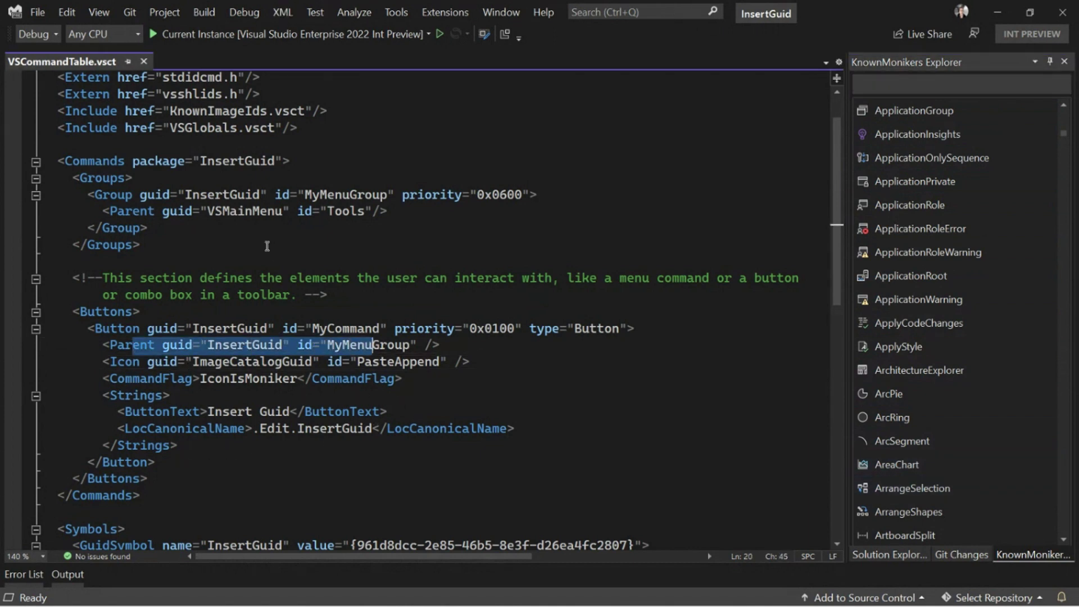
drag(237, 195, 410, 194)
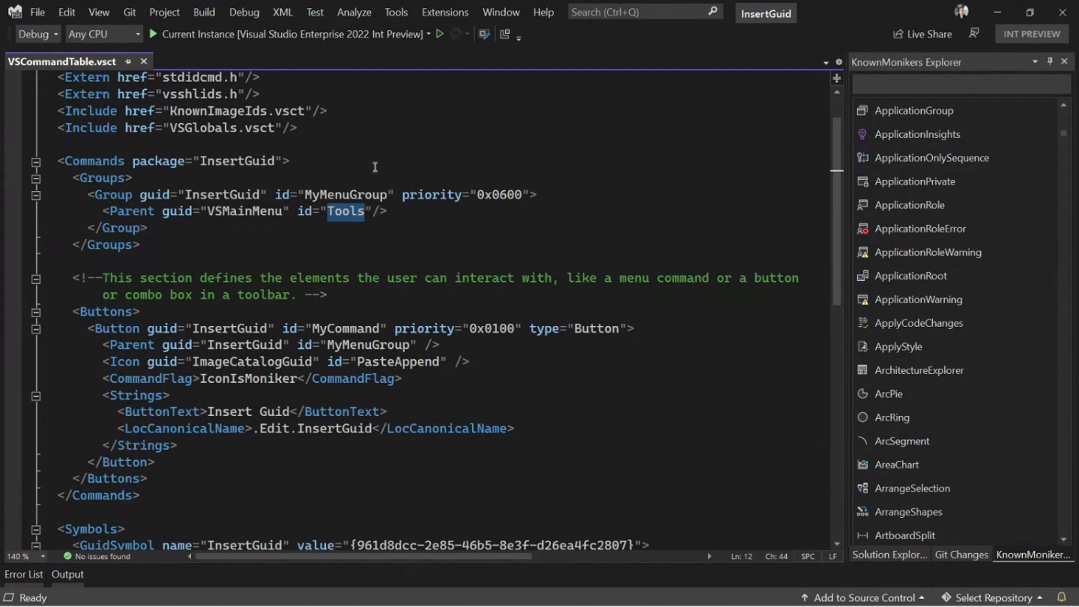
click(389, 13)
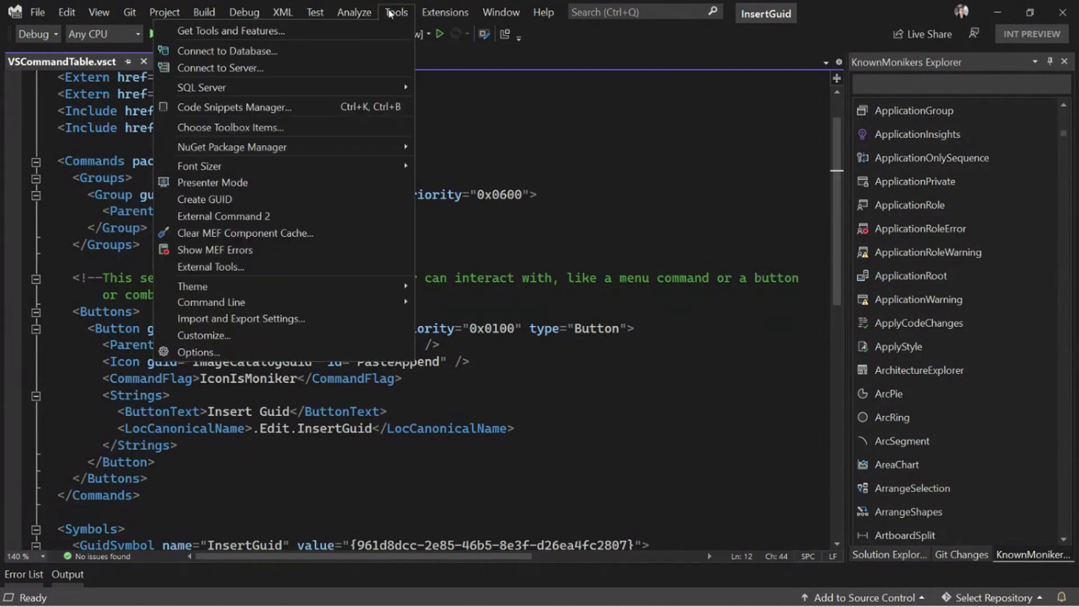
click(389, 13)
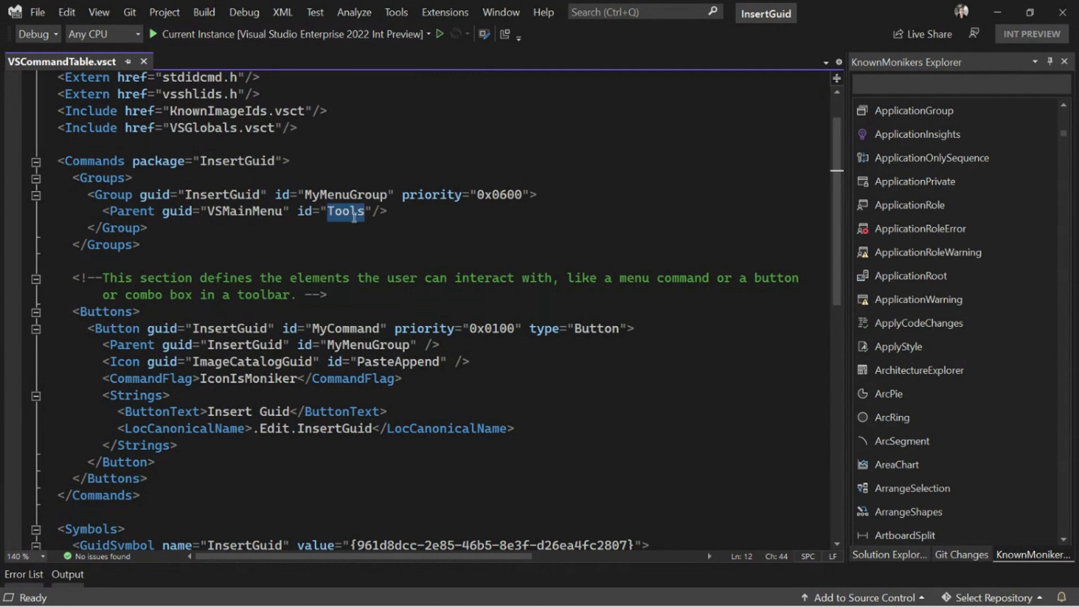
text(Edit)
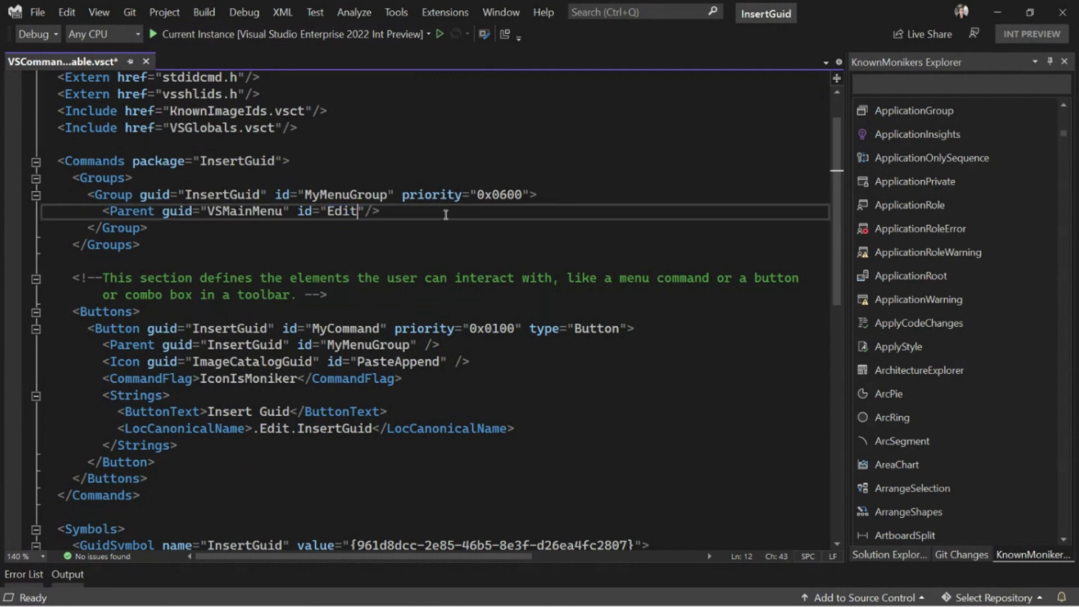
key(ctrl+s)
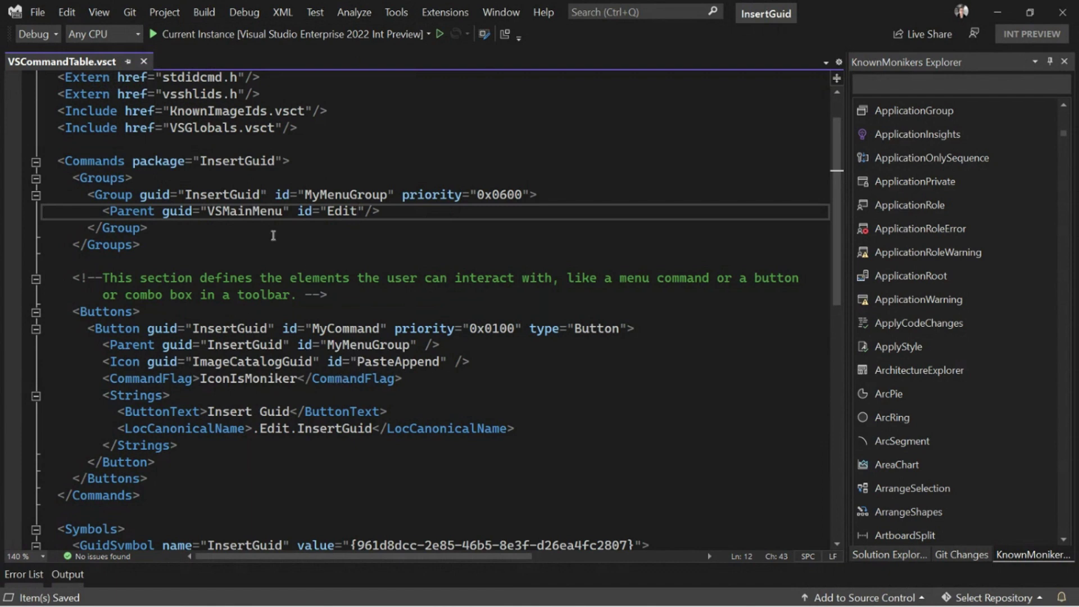
Close VSCommandTable.vsct and open Commands/MyCommand.cs from Solution Explorer
click(143, 62)
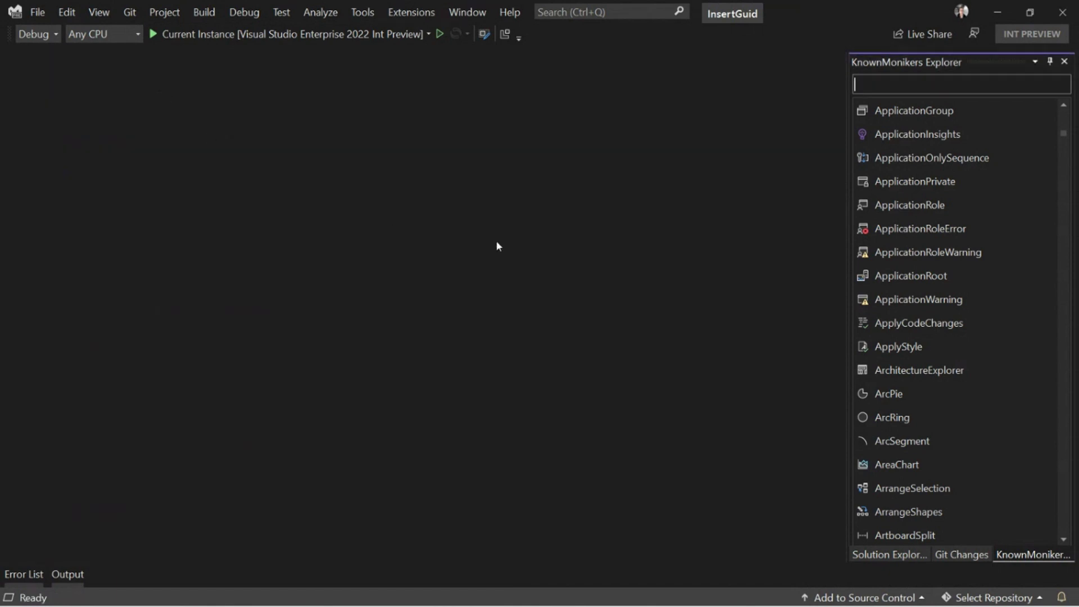
click(871, 556)
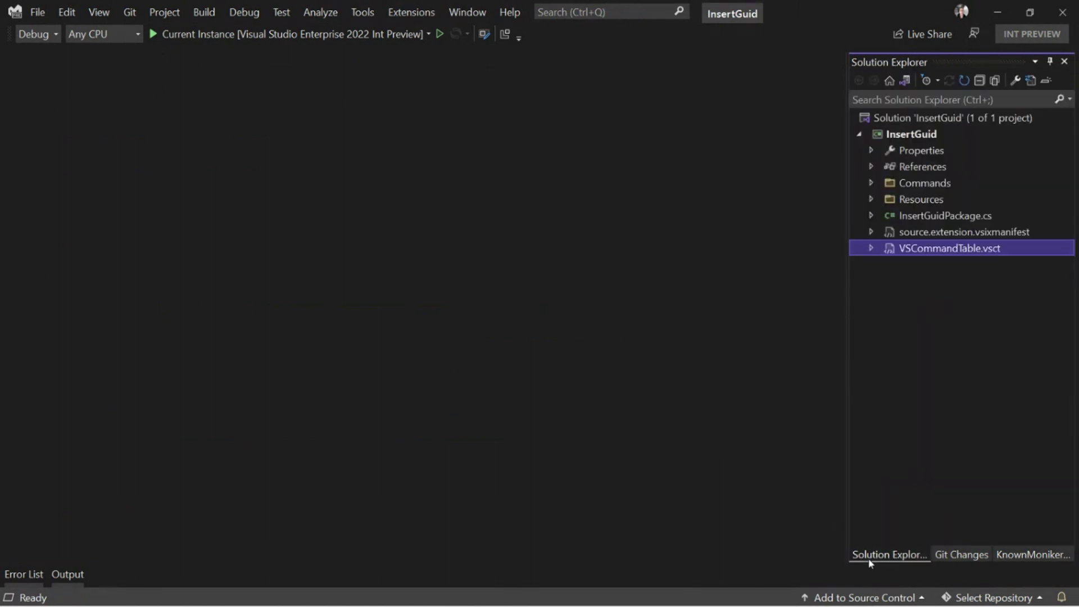
click(871, 184)
click(932, 200)
double_click(934, 199)
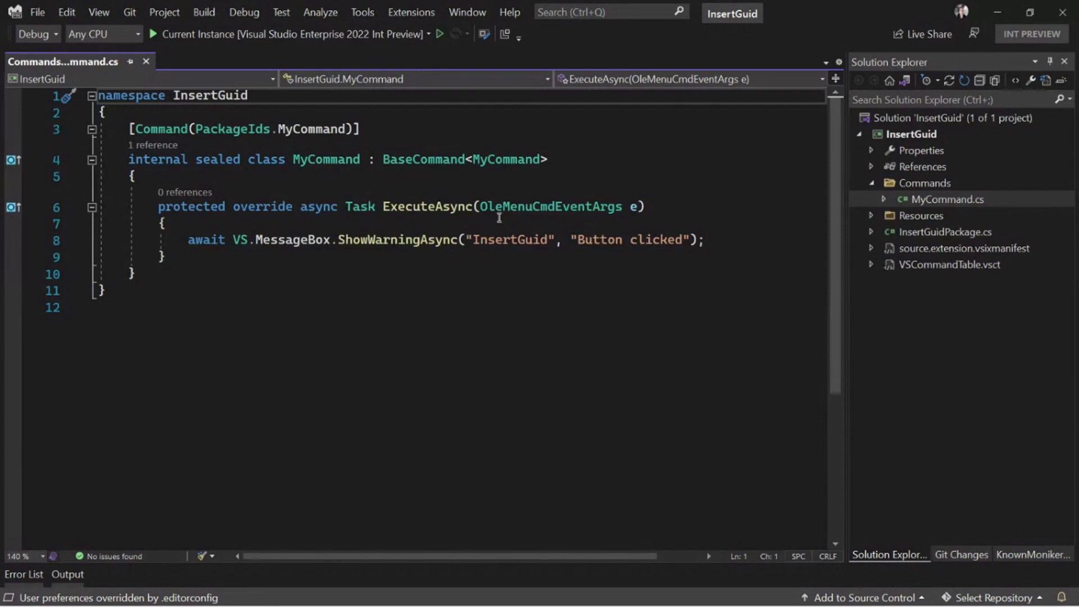
Delete the message box statement on line 8 of ExecuteAsync
click(774, 243)
key(shift+Home)
key(Delete)
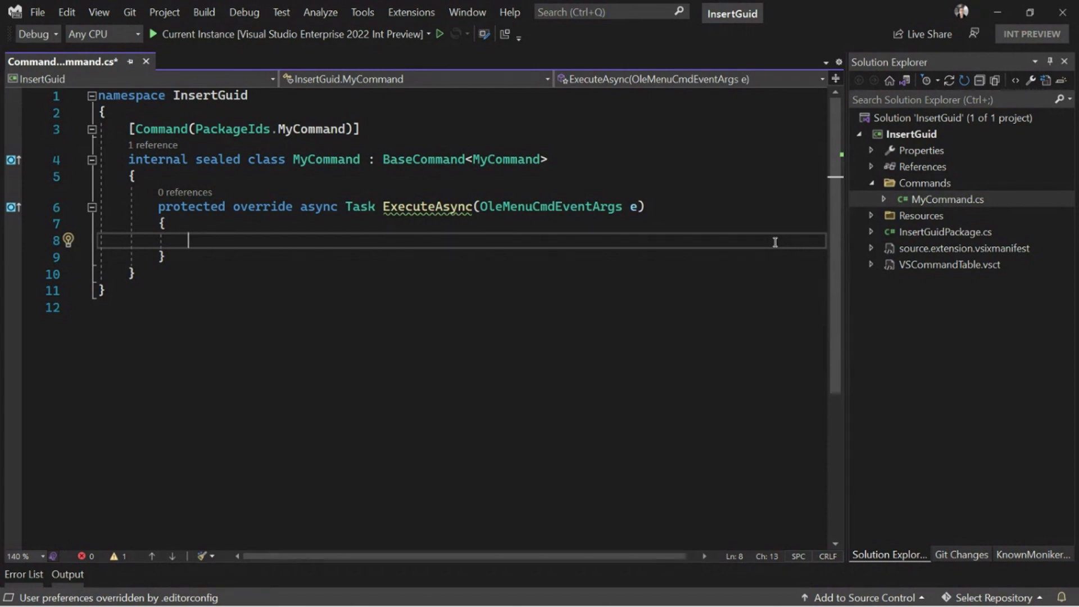
text(var docVi)
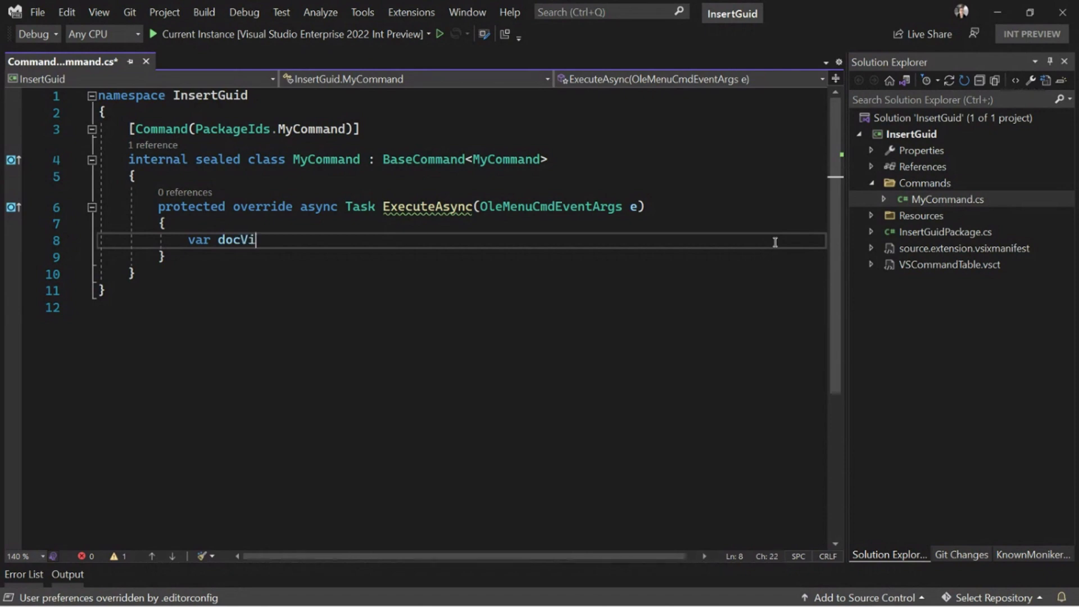
text(ew = await )
text(VS)
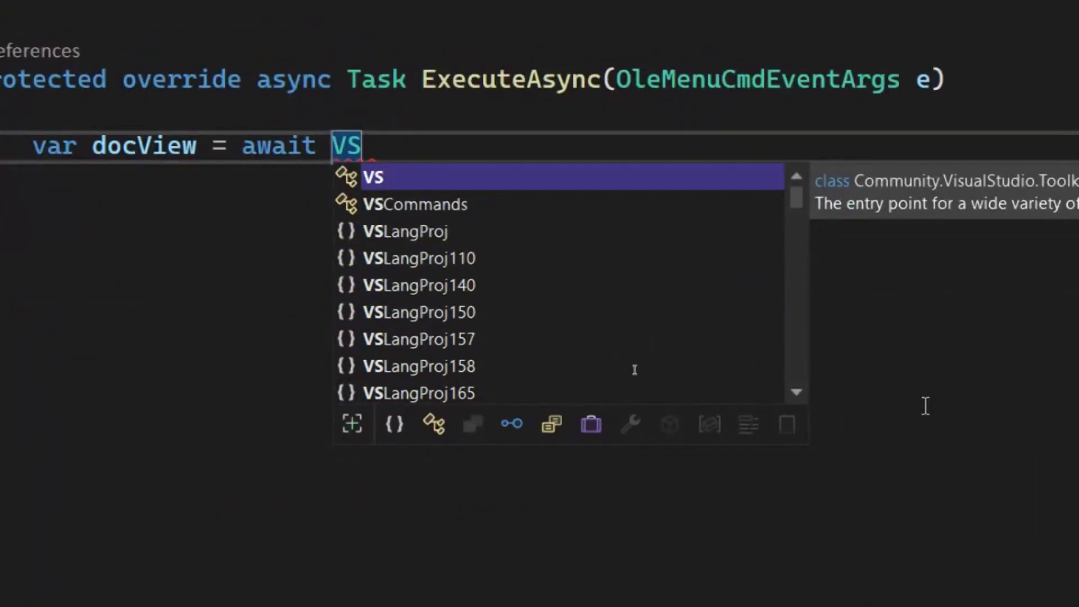
text(.)
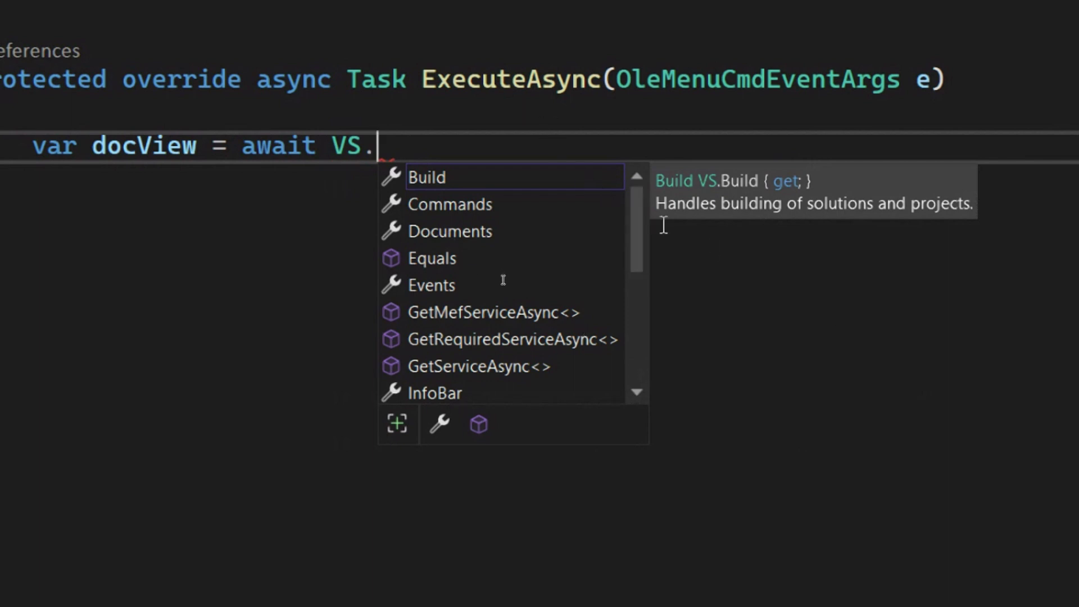
mouse_move(639, 253)
mouse_down()
mouse_move(647, 326)
mouse_move(662, 215)
mouse_up()
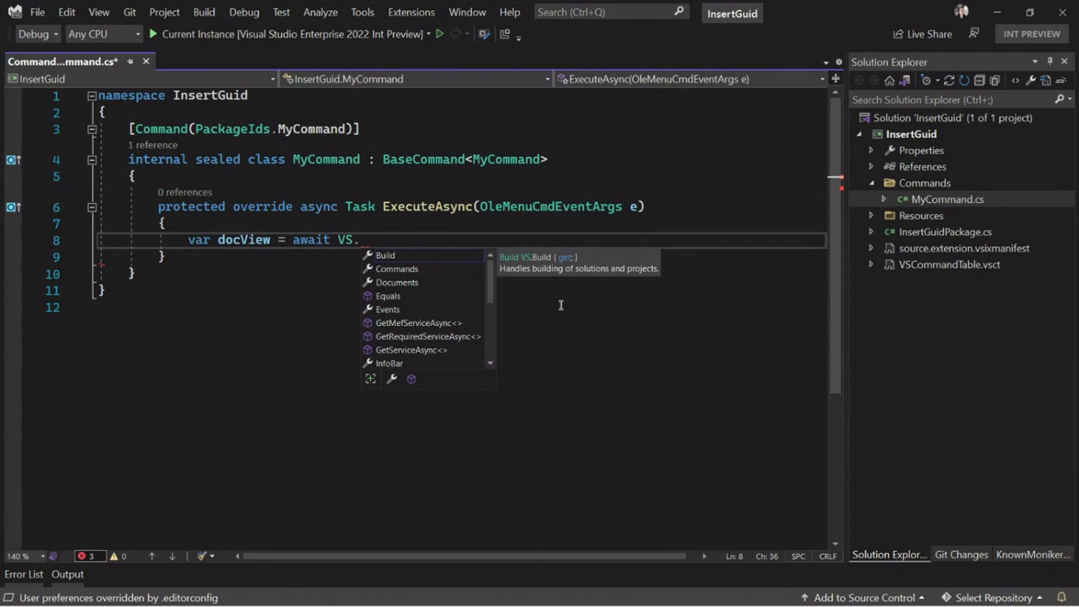
text(docu.ge)
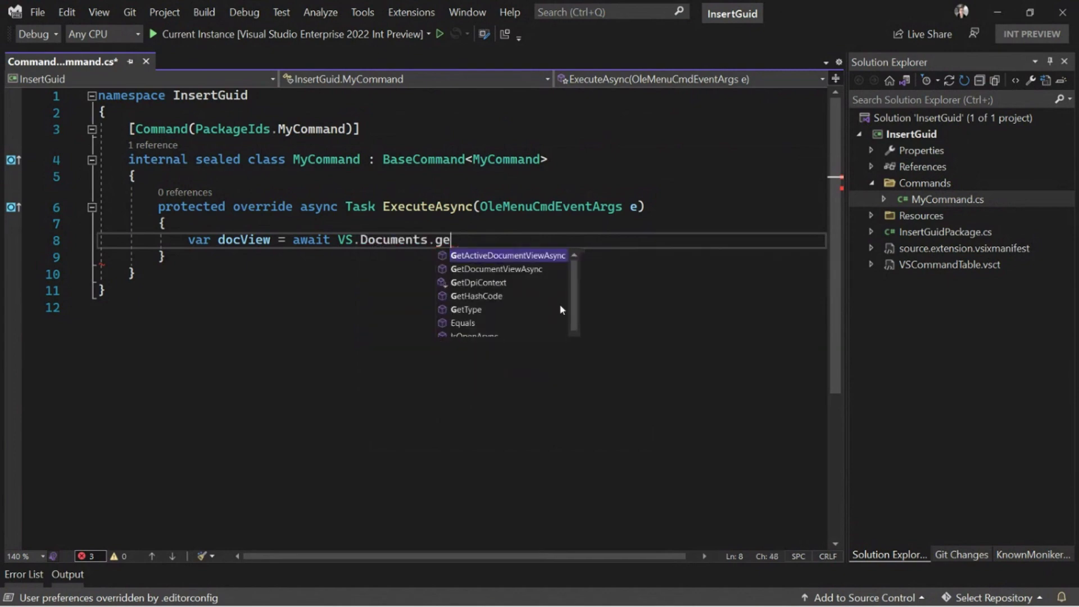
text(ta())
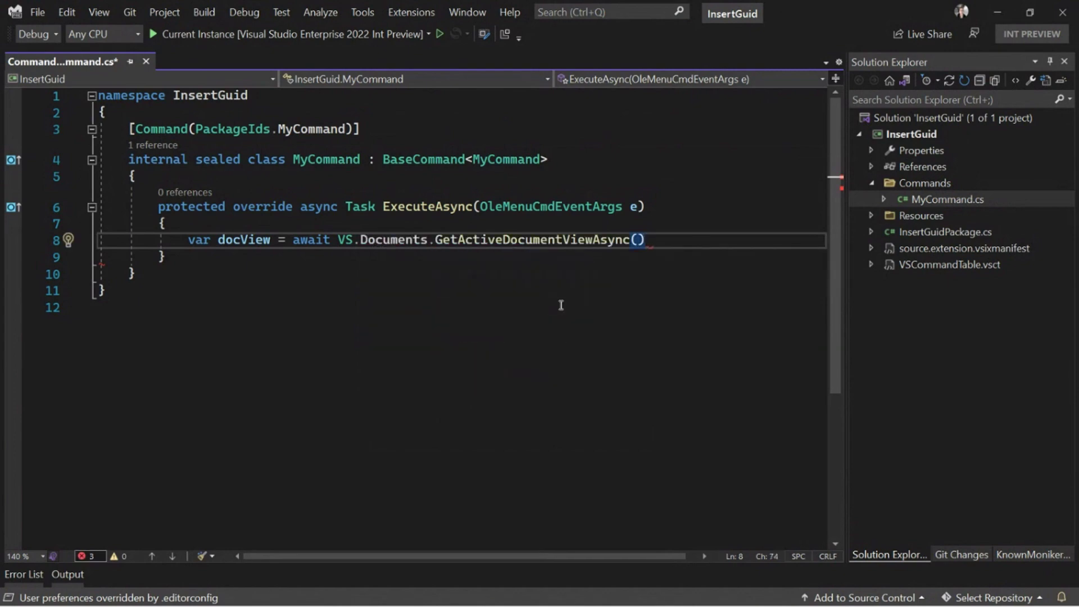
text(;)
Start a new statement on line 9 after making several selections in MyCommand.cs
key(Return)
text(va)
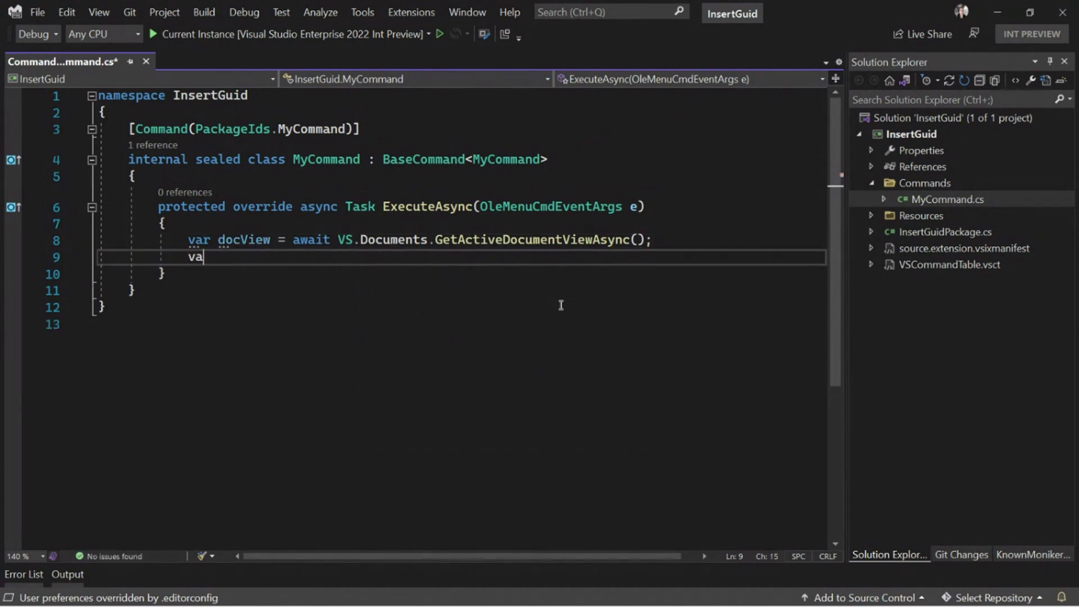
text(r selection )
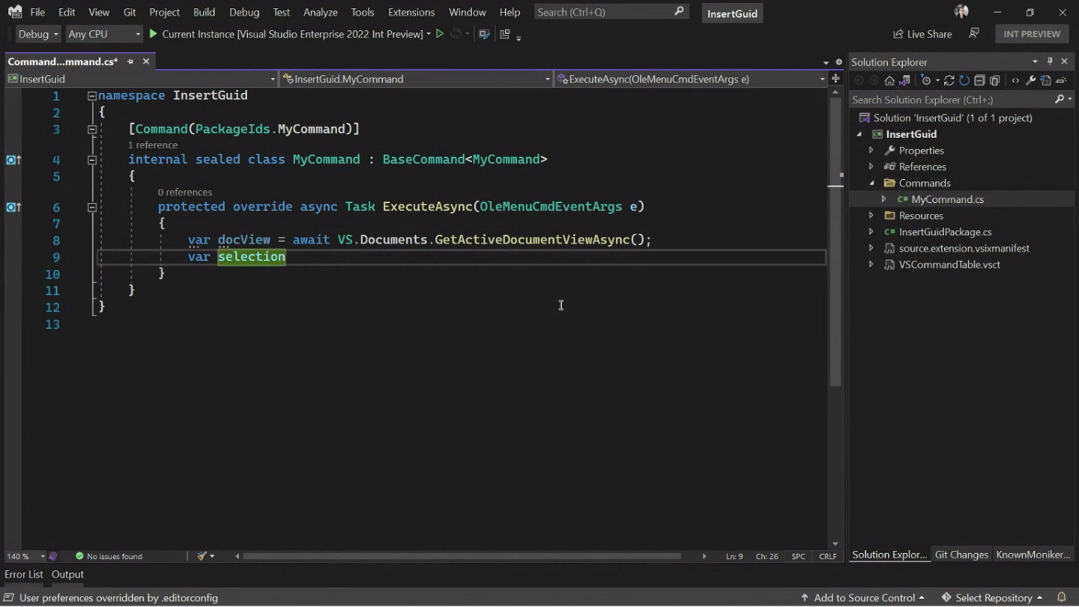
text(=)
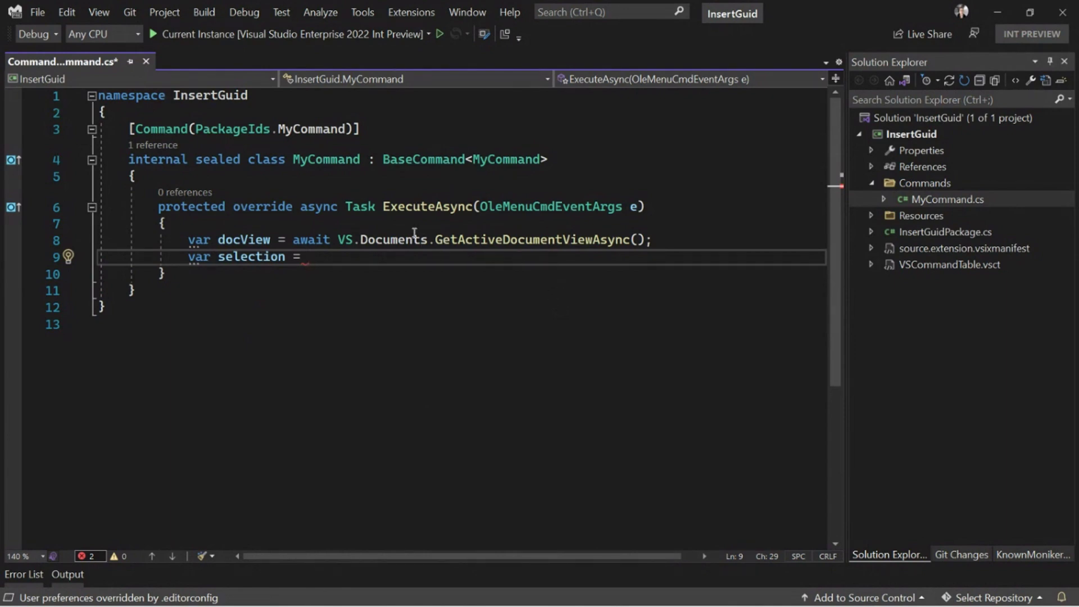
drag(346, 230, 403, 271)
drag(390, 202, 427, 246)
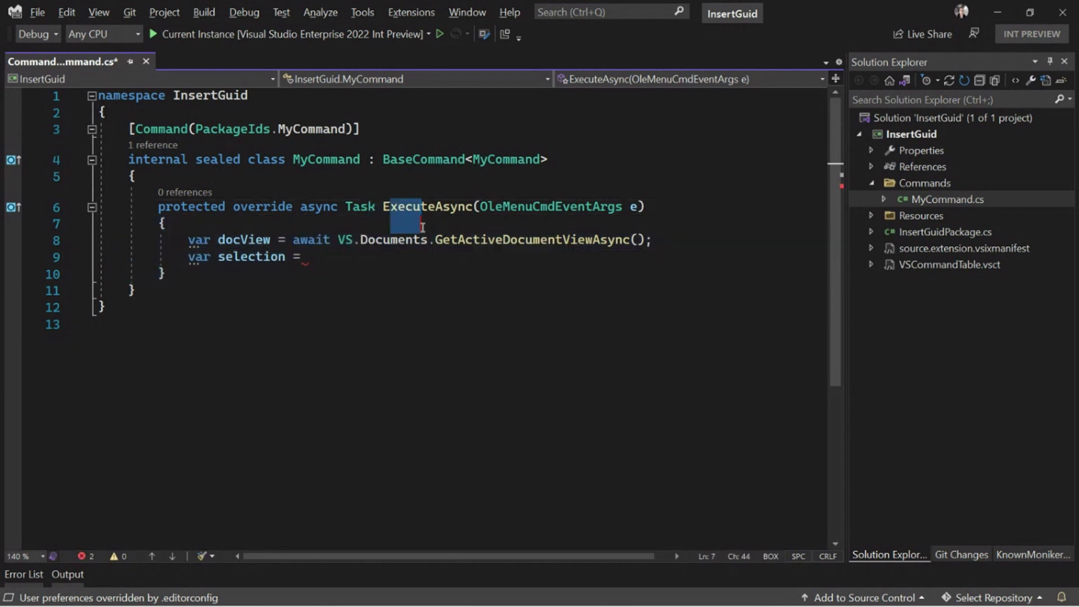
click(511, 241)
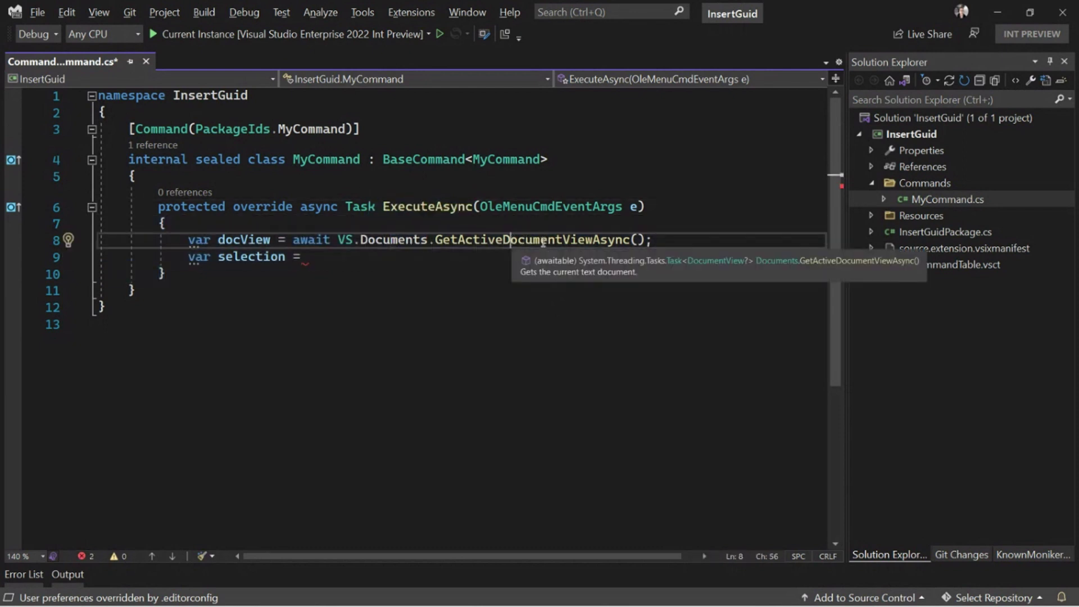
drag(473, 176, 472, 206)
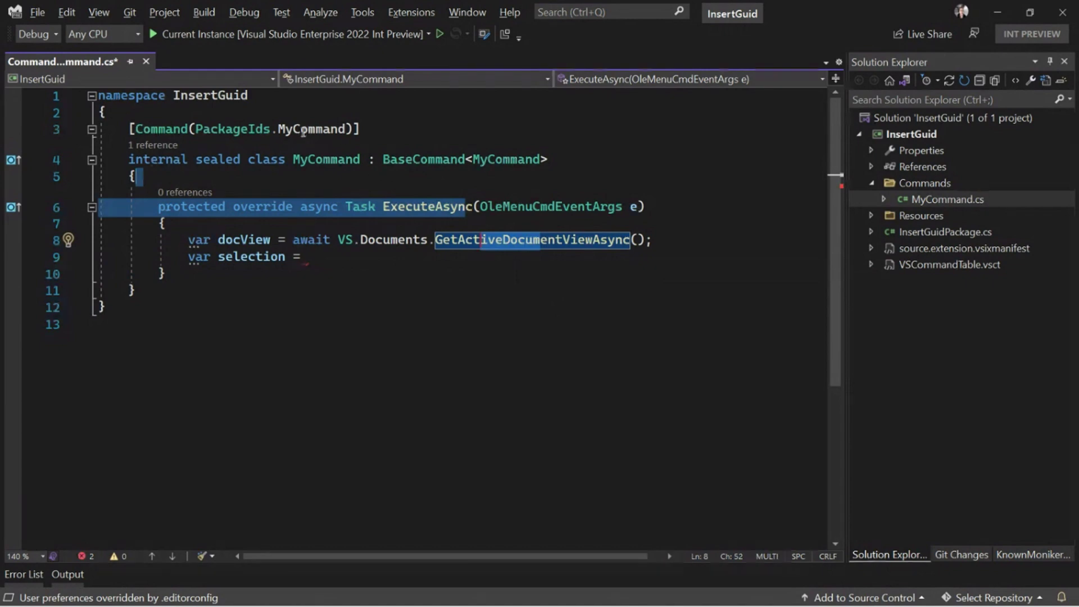
drag(311, 112, 311, 129)
drag(473, 160, 506, 160)
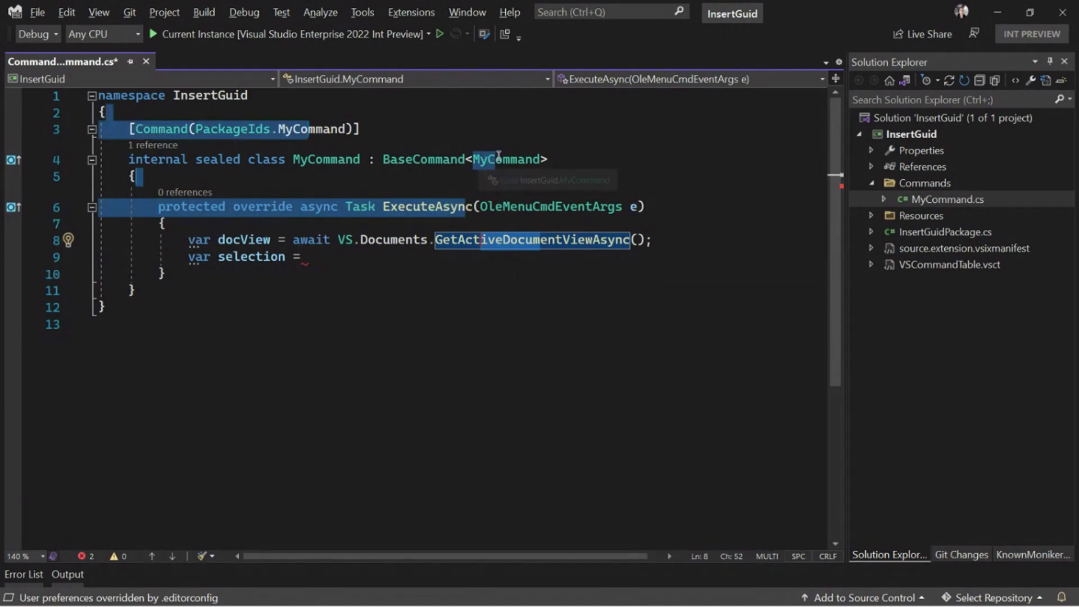
click(412, 263)
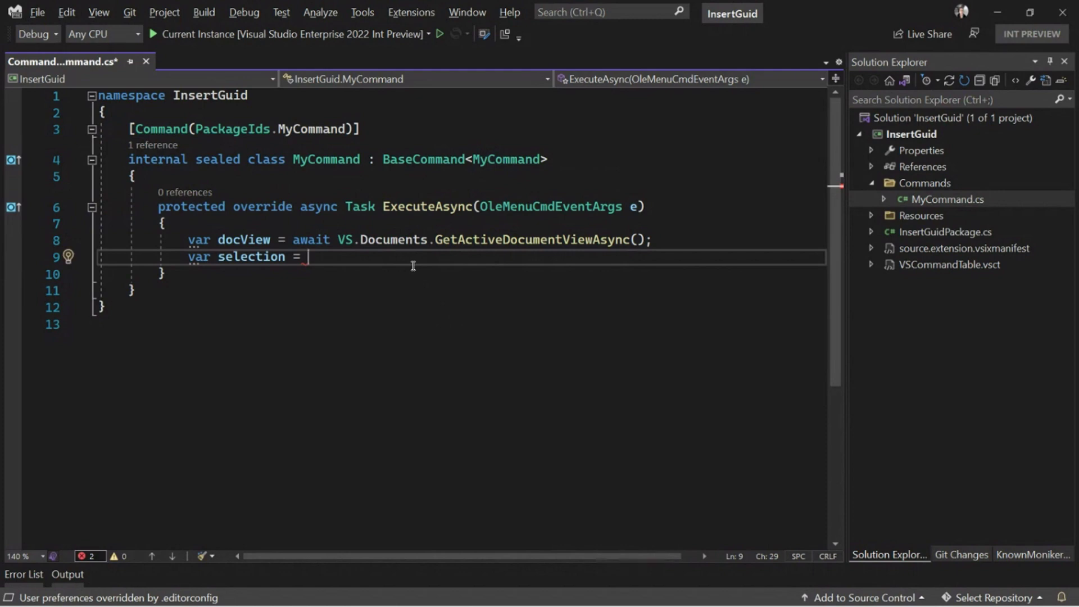
text(docVi)
Write the docView.TextView.Selection.SelectedSpans.FirstOrDefault() selection line using IntelliSense
key(Tab)
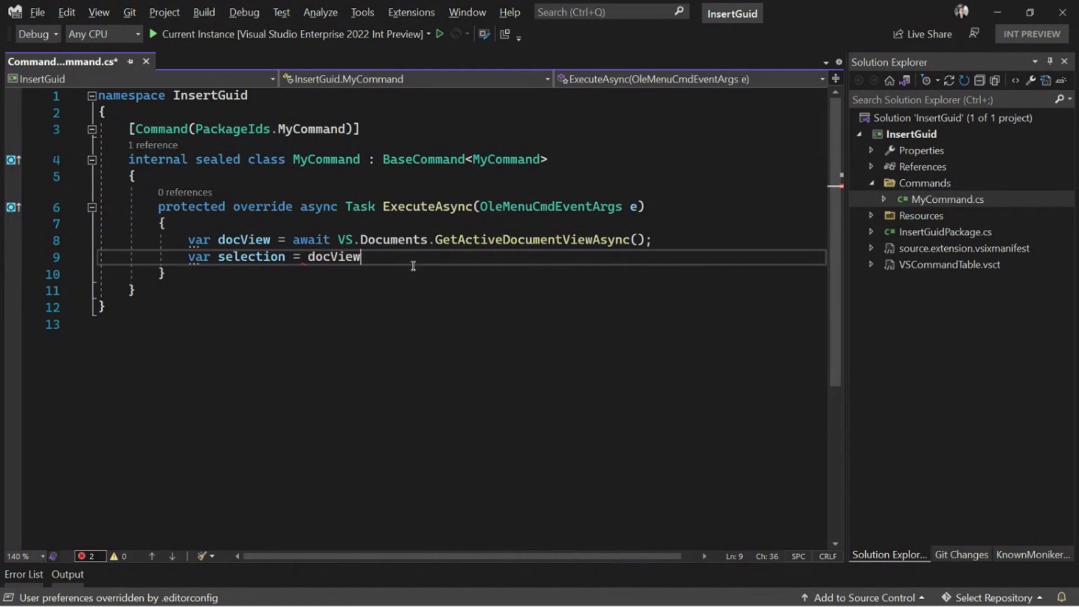
text(?)
text(.text)
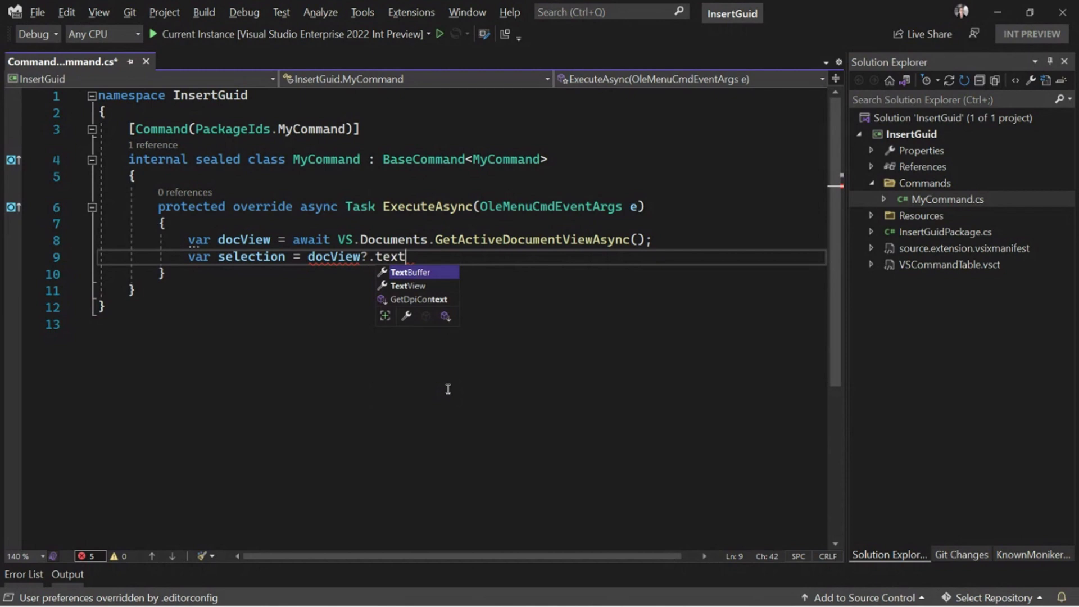
key(Tab)
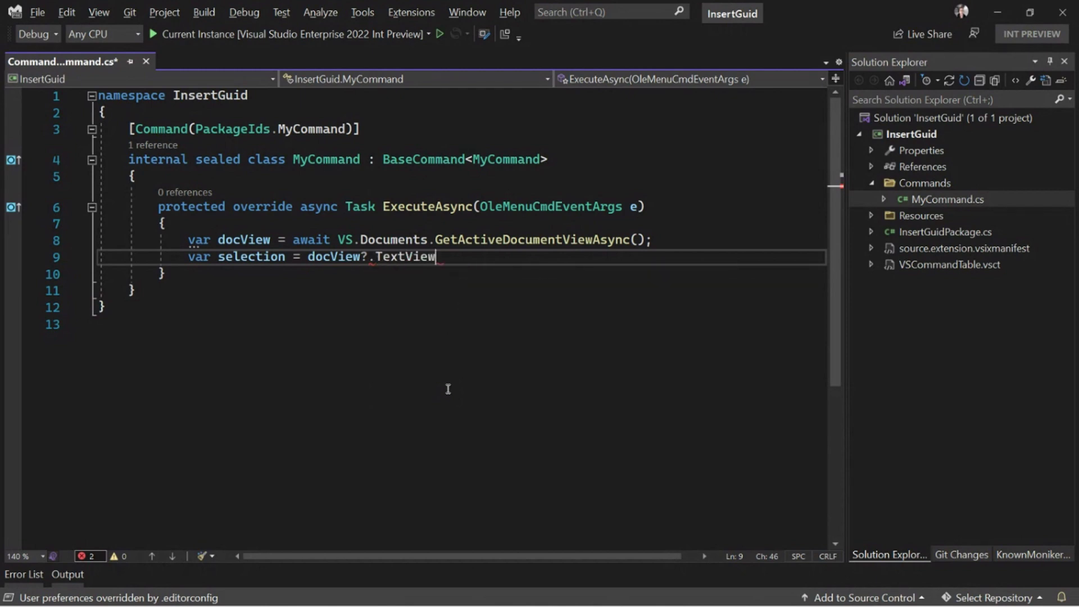
text(.sele)
key(Tab)
text(.)
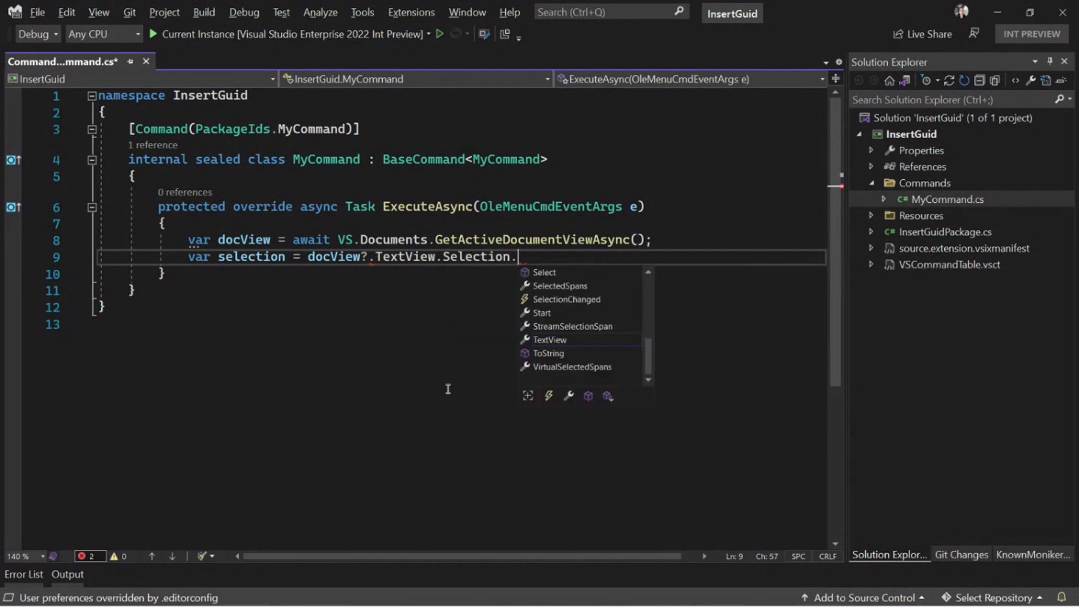
text(selec)
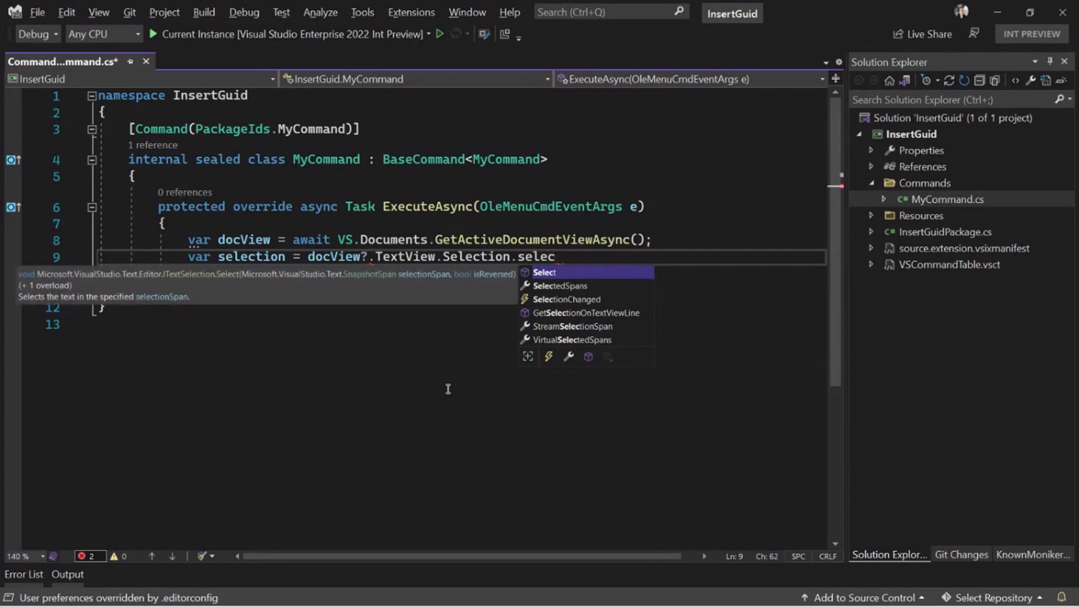
key(Down)
key(Tab)
key(ctrl+w)
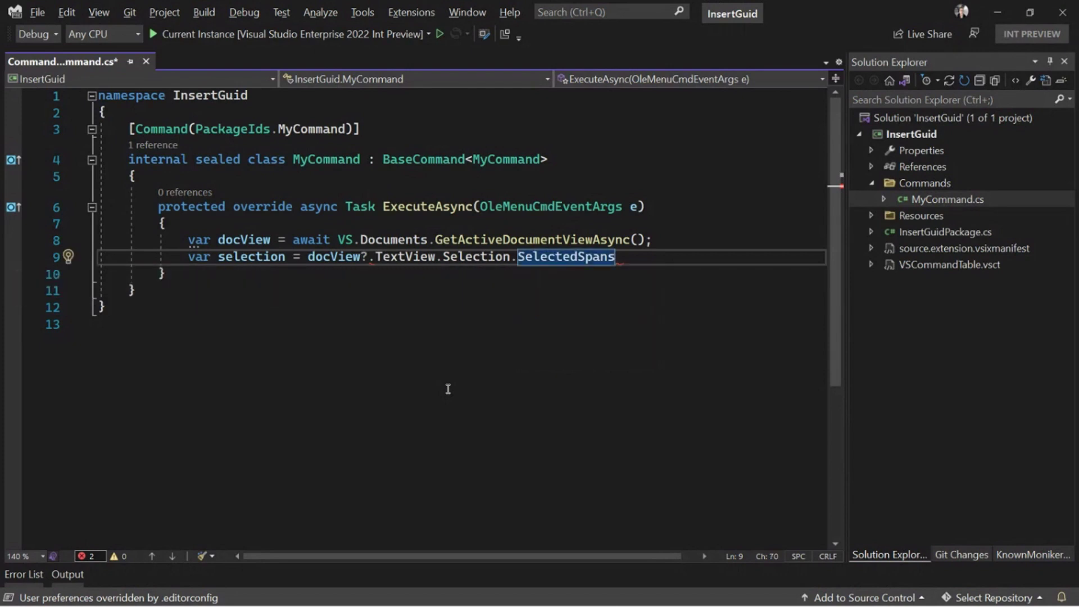
text(.Firs)
key(BackSpace)
key(BackSpace)
key(BackSpace)
text(Firs)
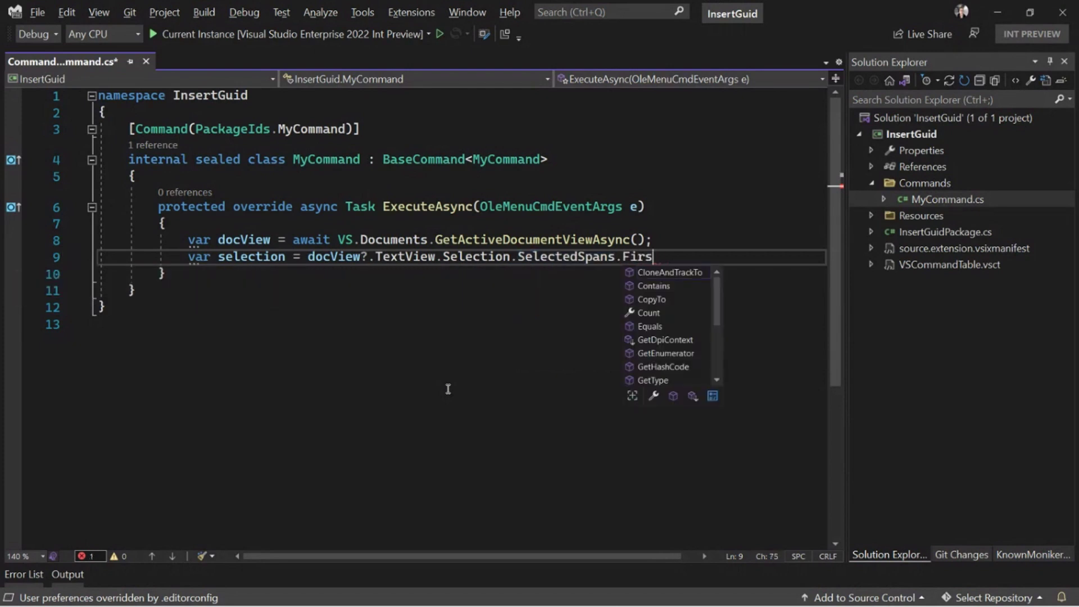
text(tOrDefault()
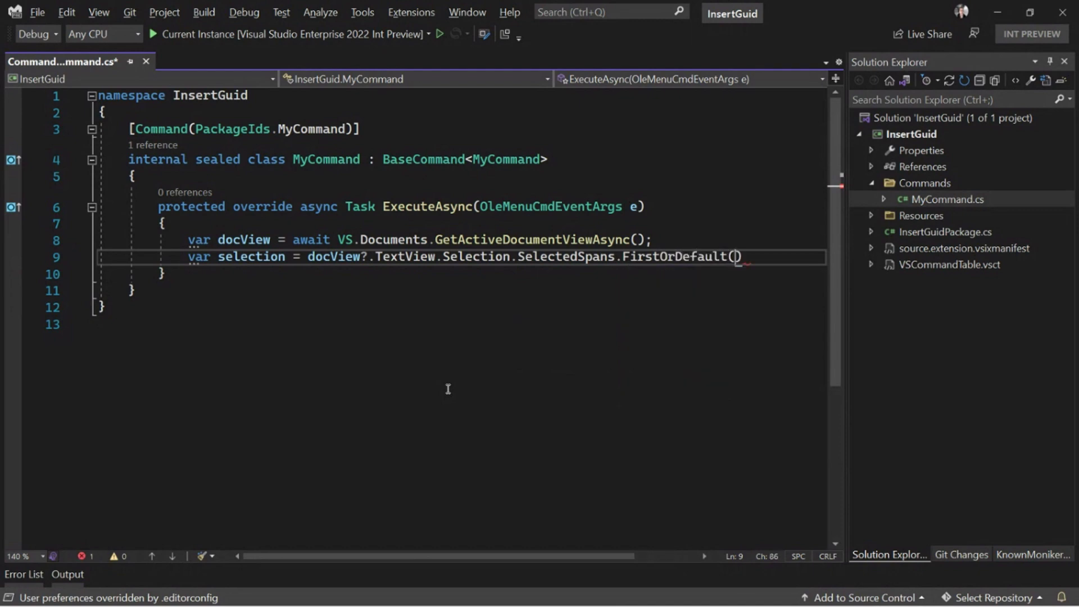
text();)
Import System.Linq through the quick fix and add blank lines below
key(Left)
key(Left)
key(Left)
key(Left)
key(ctrl+period)
key(Return)
key(End)
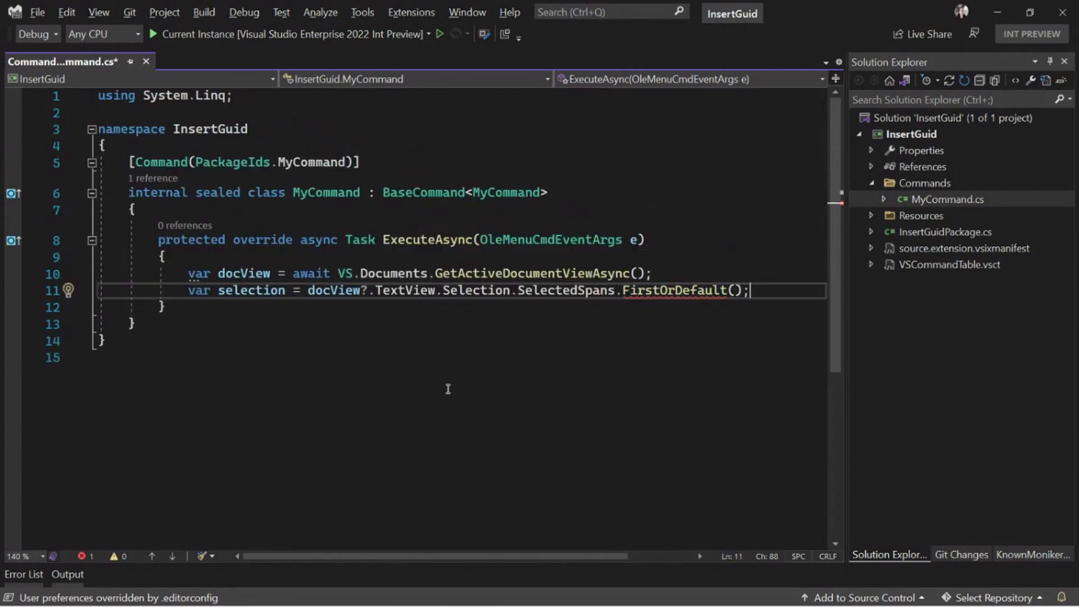
key(Return)
key(Return)
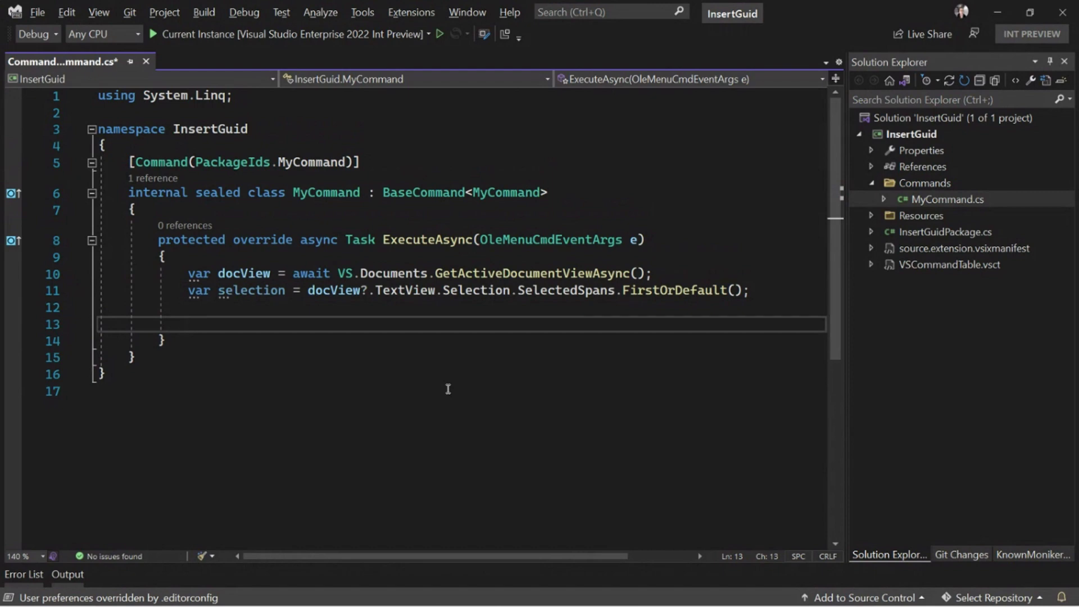
scroll(406, 340, down, 1)
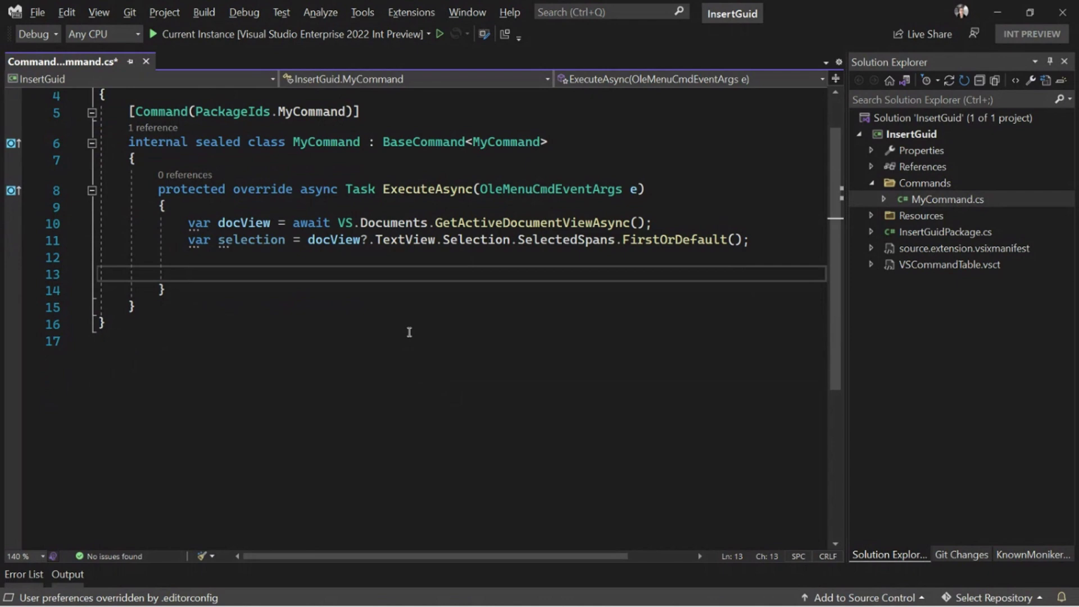
text(if ()
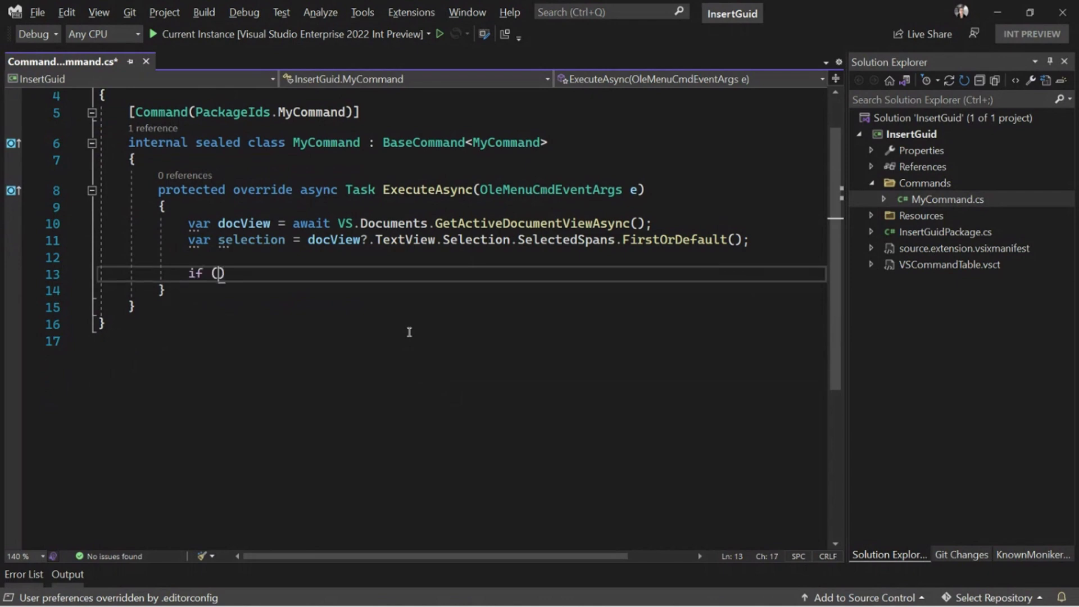
text(selection.h)
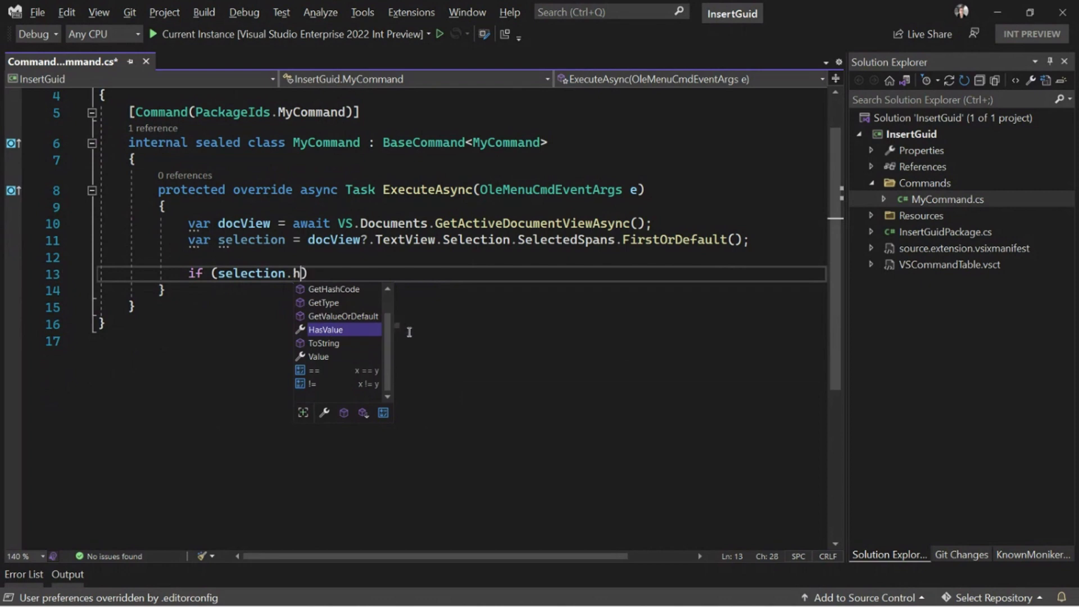
text(asv)
Add an if (selection.HasValue) block replacing selection.Value with Guid.NewGuid().ToString()
key(Tab)
text({)
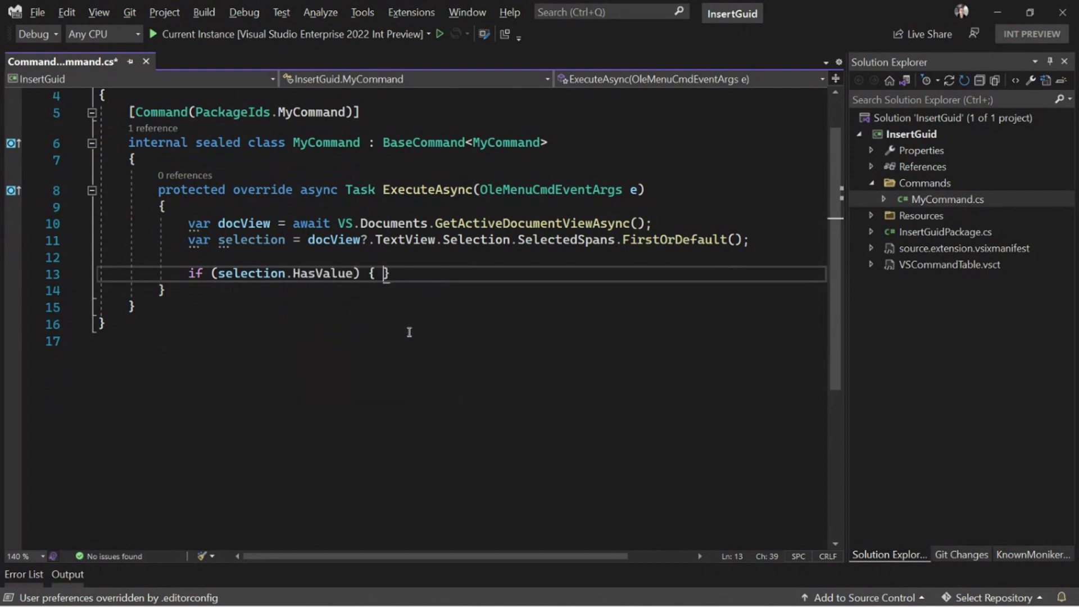
key(Return)
text(v)
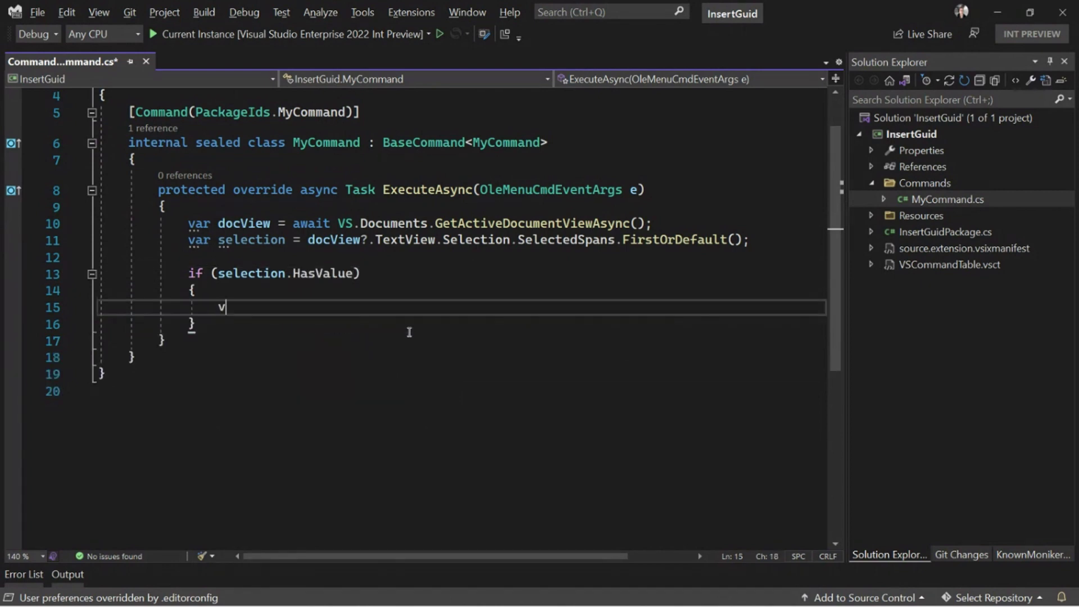
text(ar guid = )
text(Guid.new)
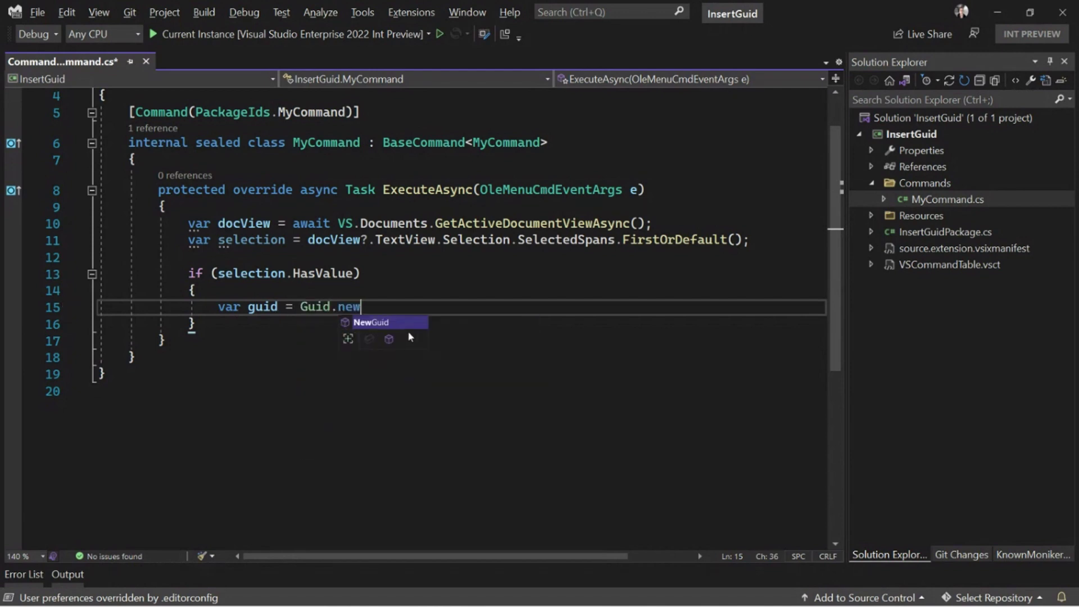
key(Tab)
text(().to()
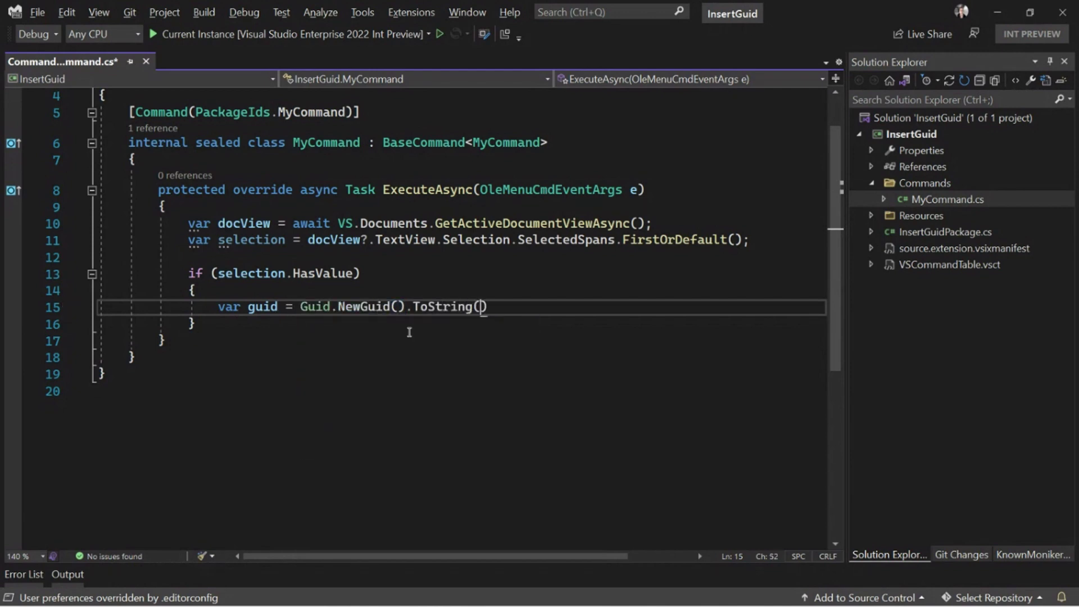
text();)
key(Return)
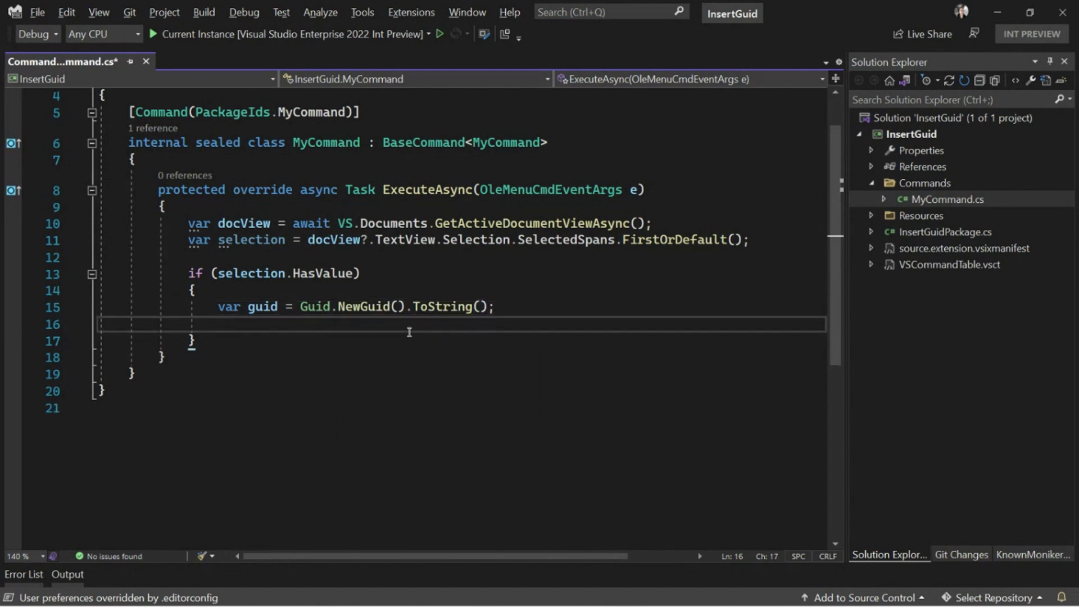
text(doc)
key(Tab)
text(.te)
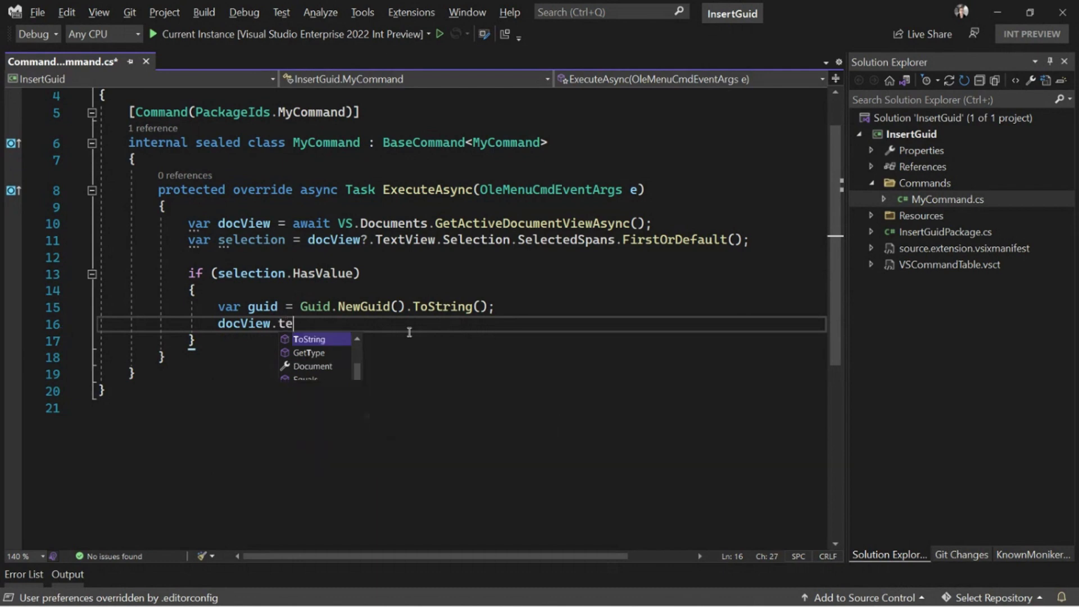
text(xt)
key(Tab)
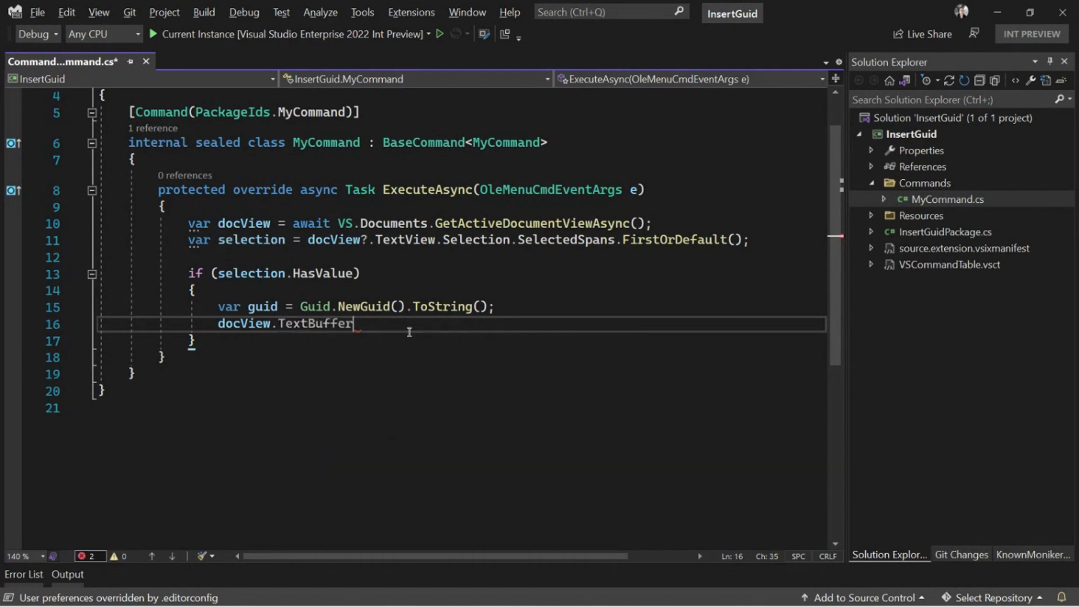
text(.rep(se)
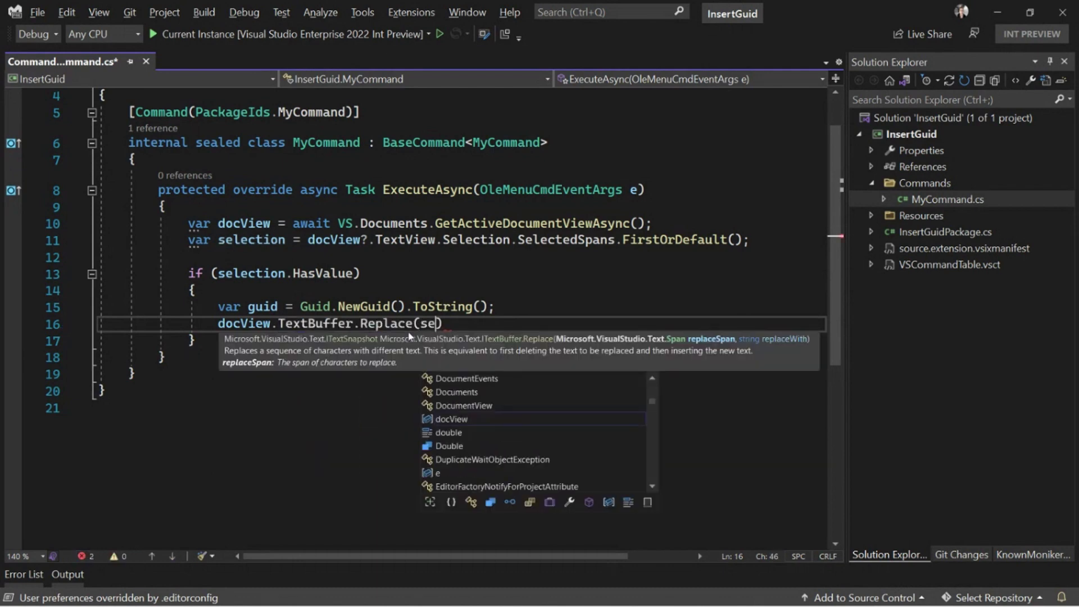
key(Tab)
text(.va)
key(Tab)
text(, )
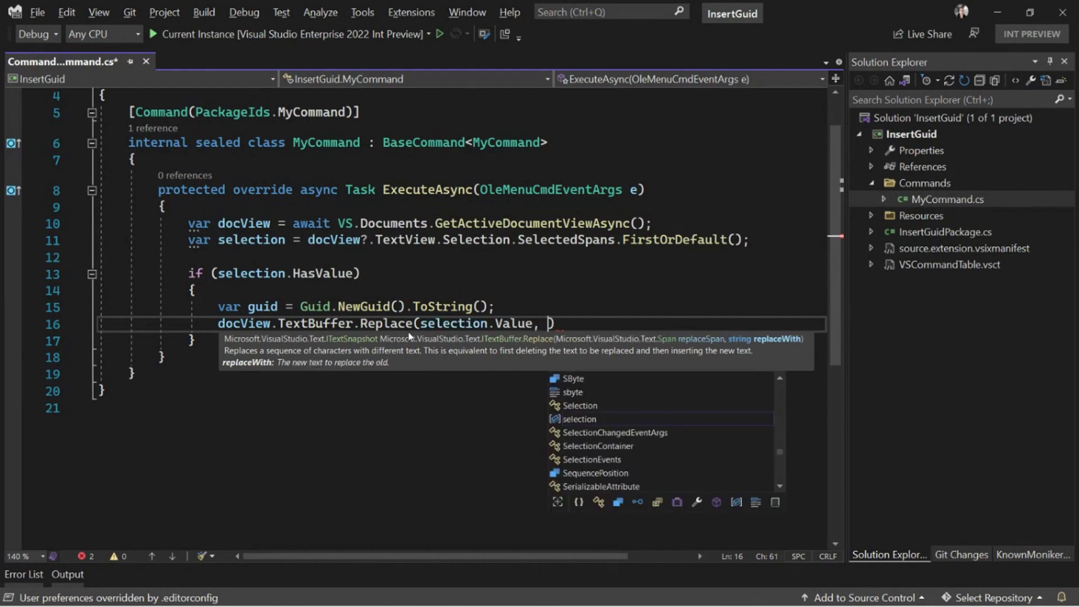
text(guid);)
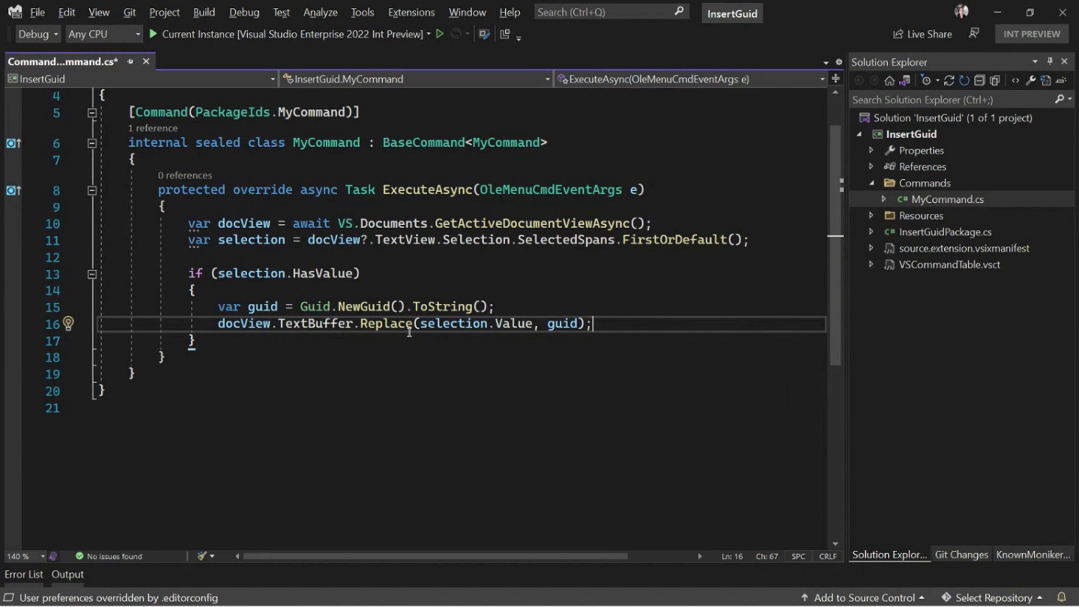
Look through the Edit menu without using it, then build and launch InsertGuid with F5
click(69, 14)
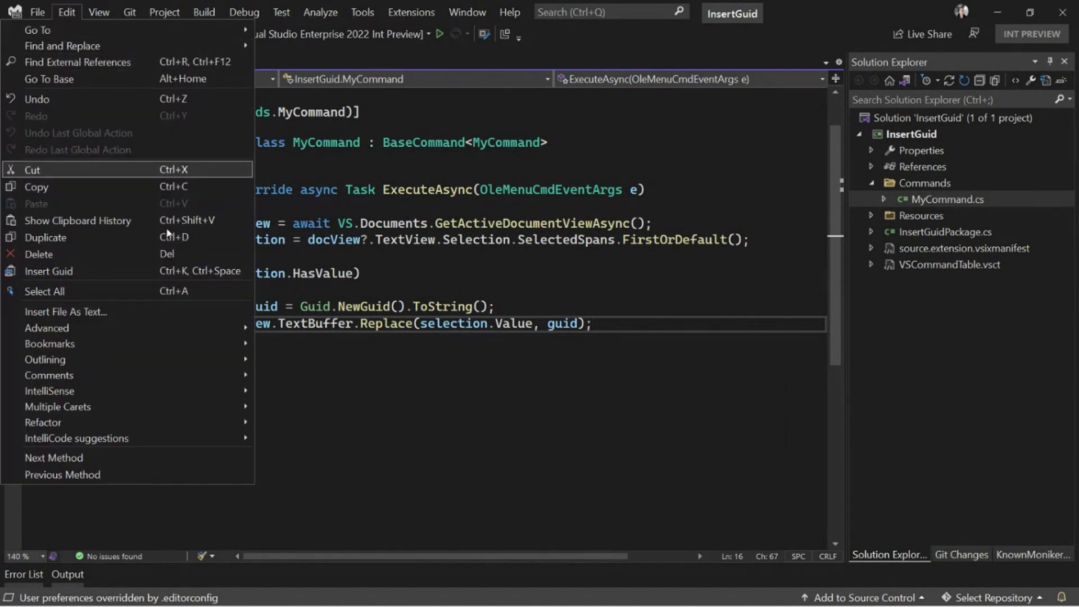
click(336, 289)
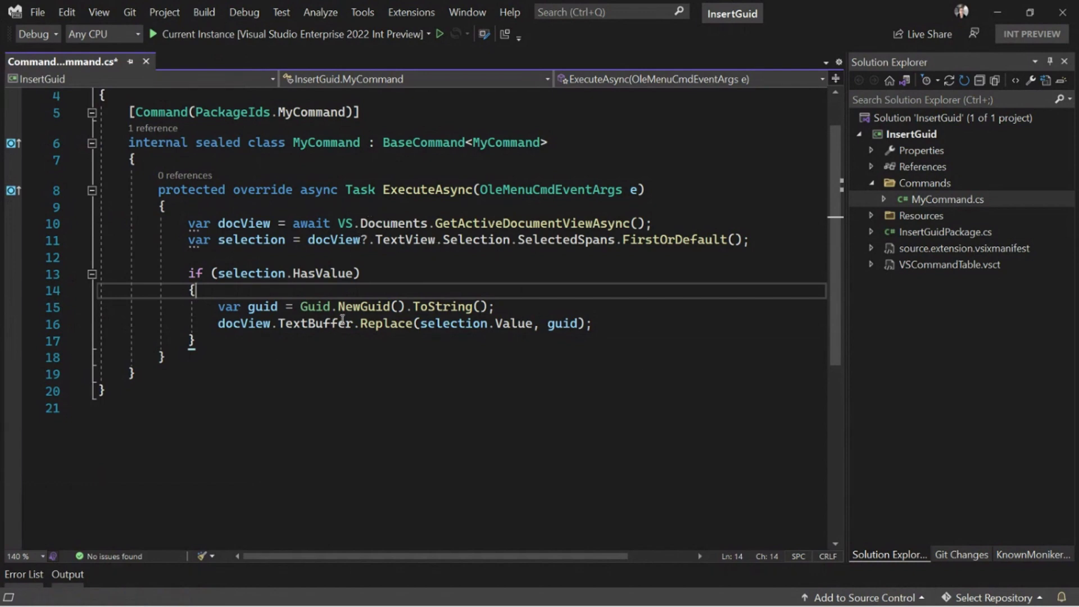
mouse_move(342, 323)
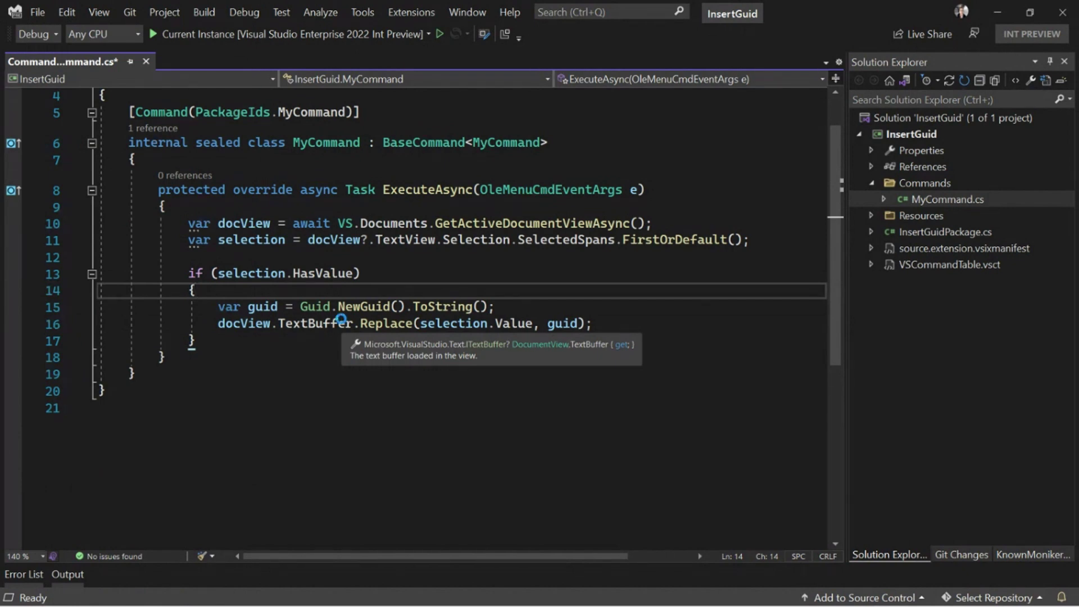
key(F5)
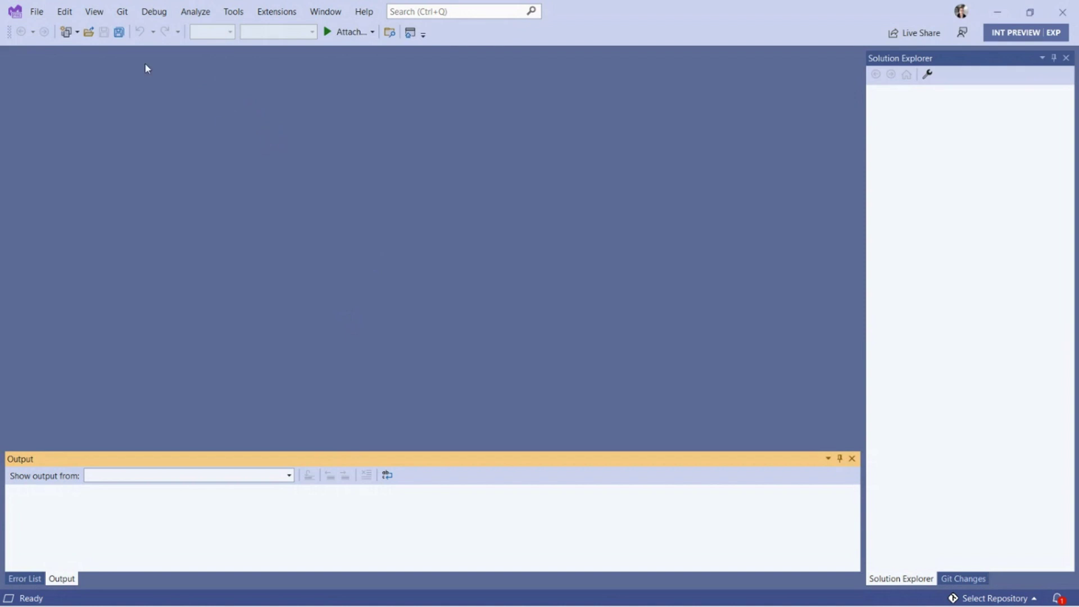
Open ConsoleApp1's Program.cs from Recent Files and select 'Hello World!'
click(36, 11)
mouse_move(109, 268)
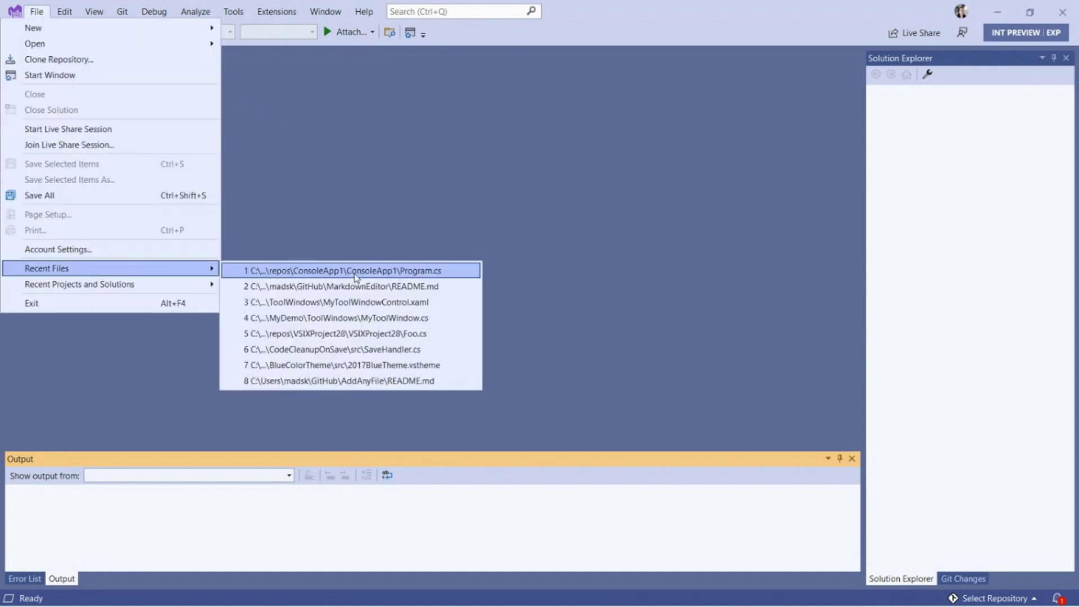
click(355, 274)
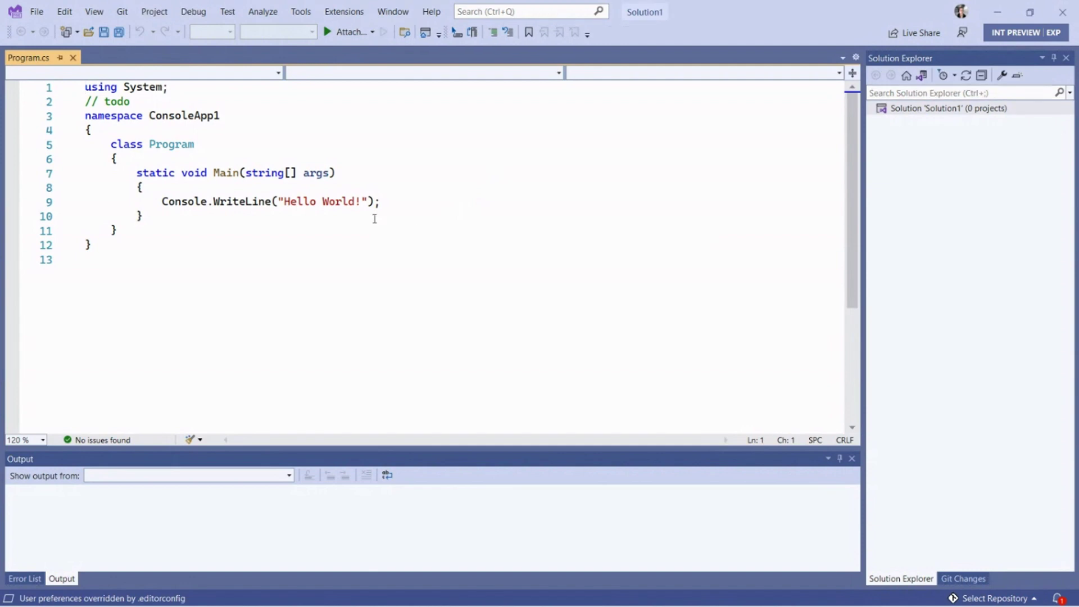
drag(369, 204, 284, 202)
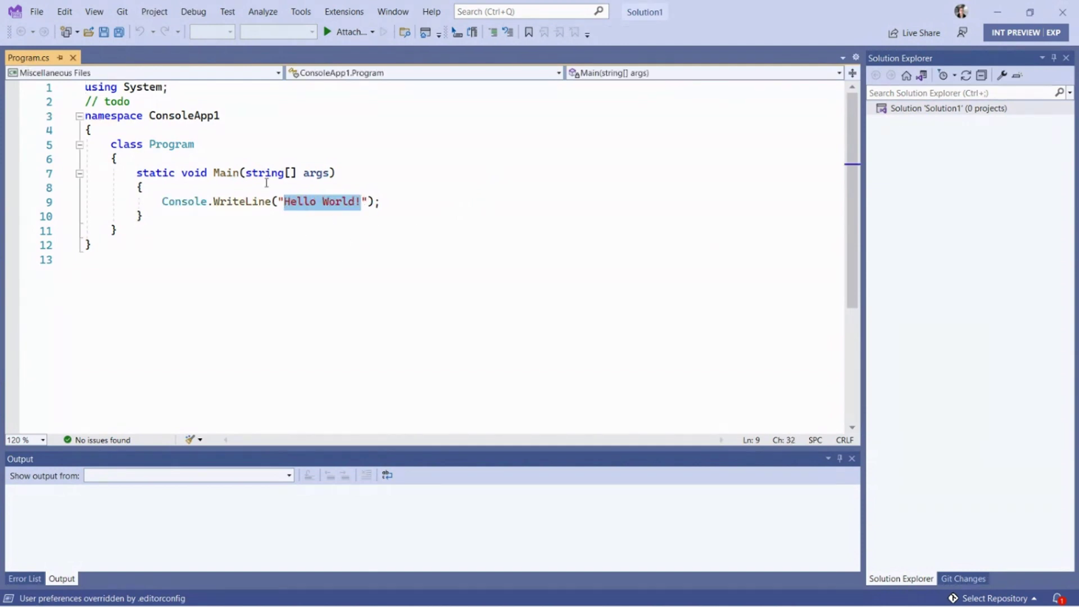
click(66, 12)
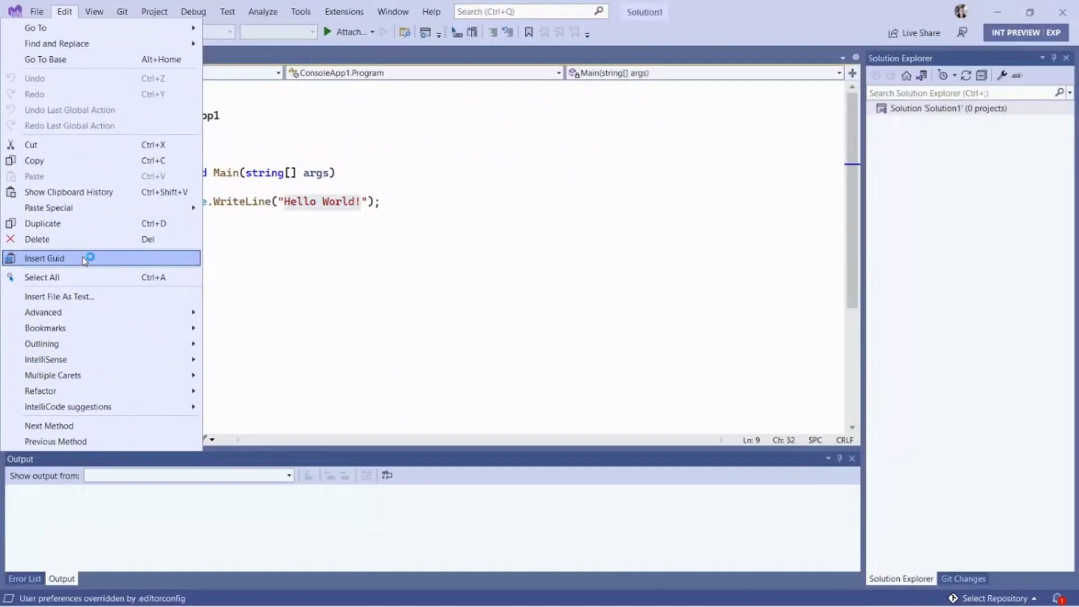
click(106, 258)
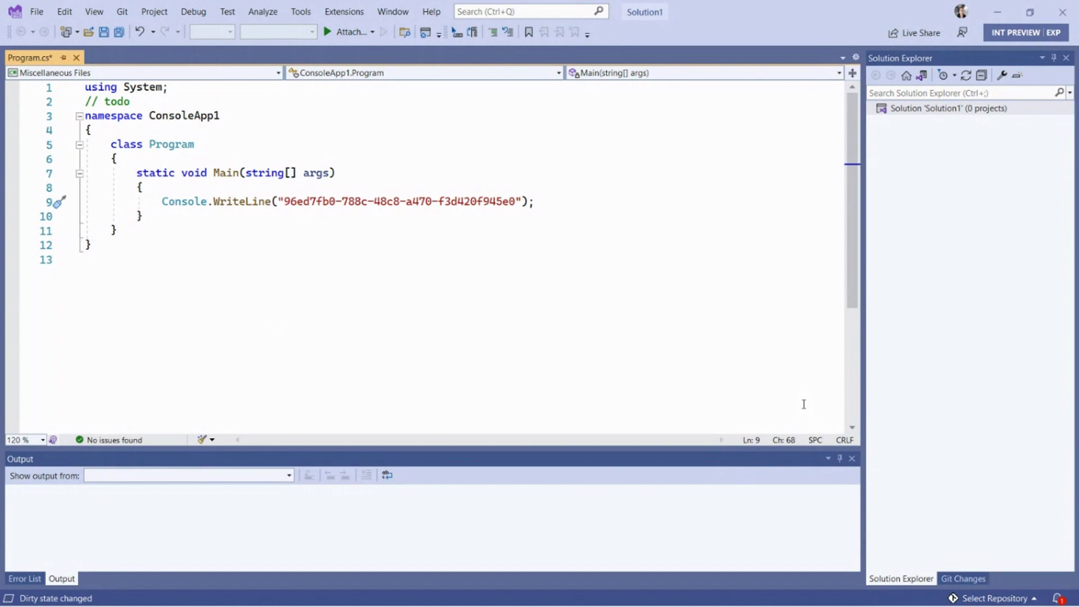
key(ctrl+z)
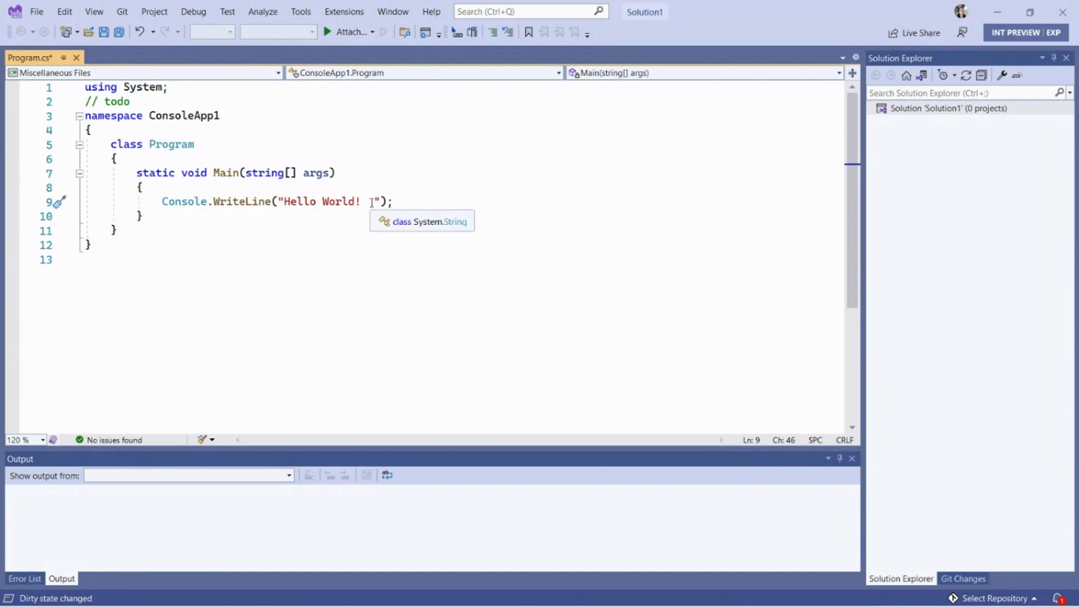
Insert a fresh GUID after 'Hello World!' using Edit > Insert Guid
click(62, 13)
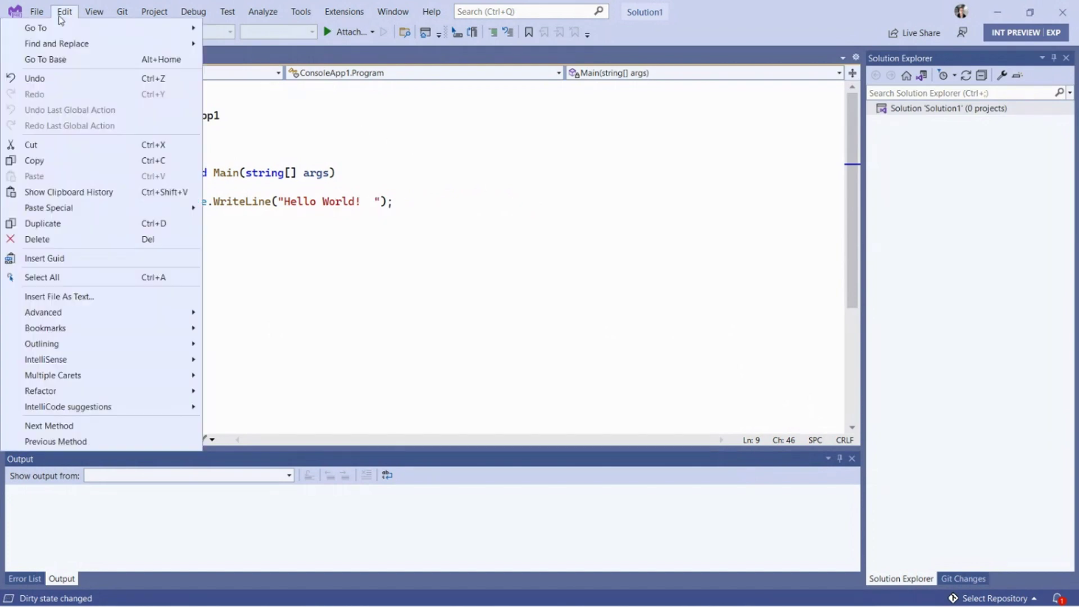
click(90, 258)
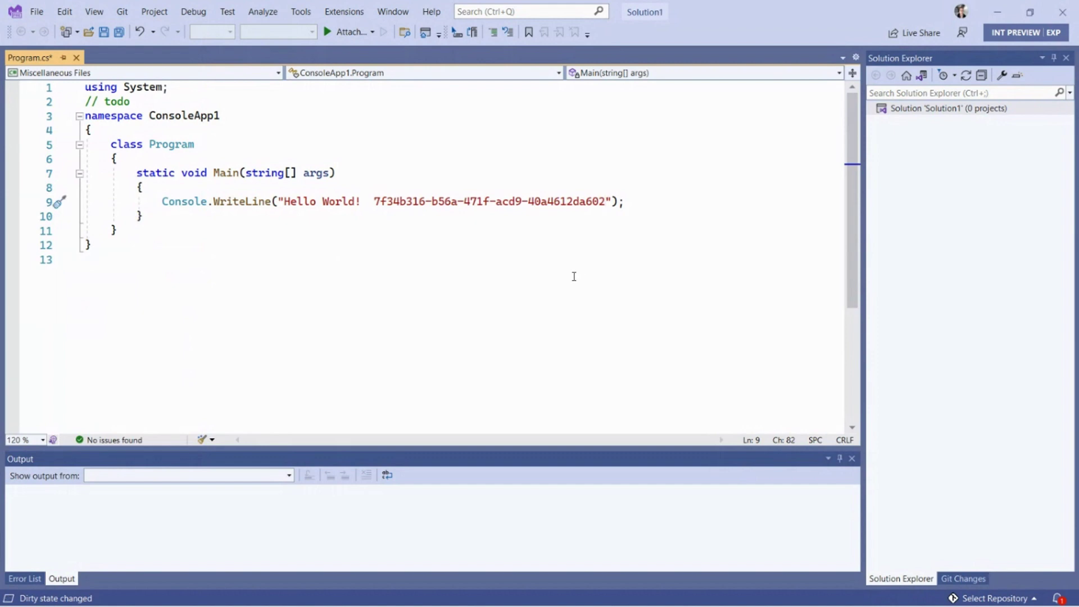